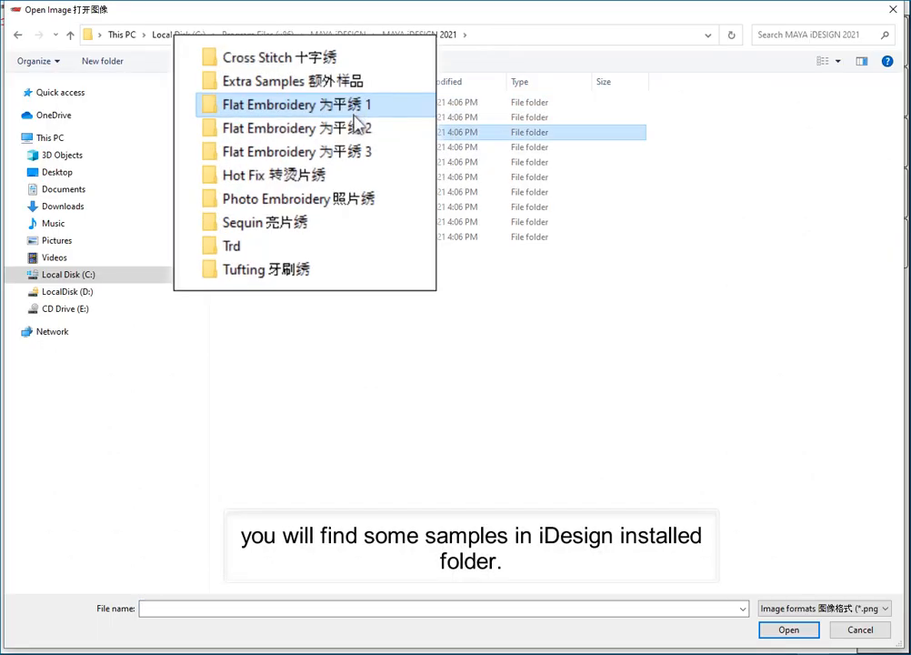
Open the layer image spiderman-dribbble_A.png from folder 70 of the Extra Samples folder
{"action": "left_click", "coordinate": [318, 162]}
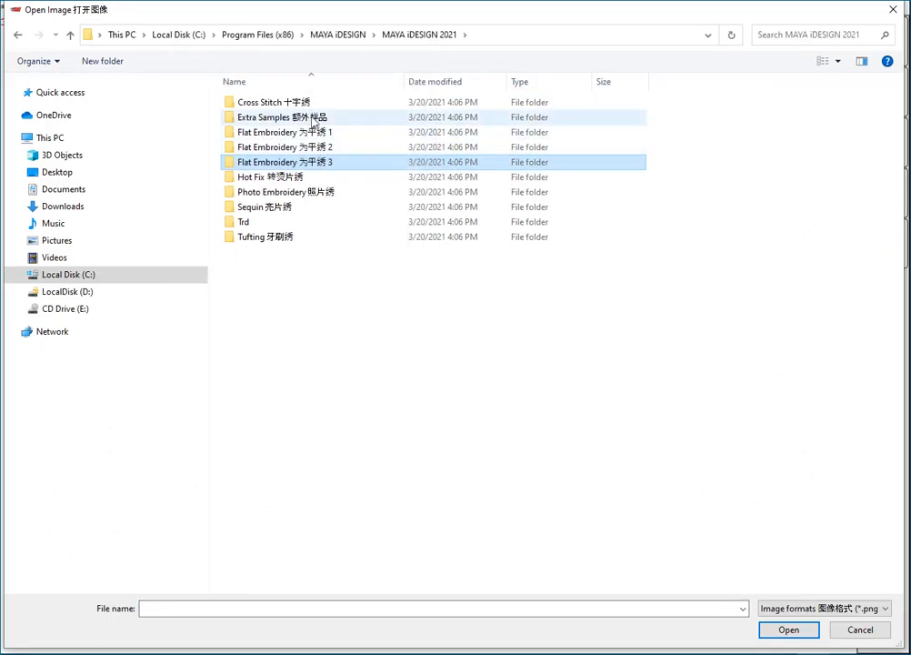
{"action": "double_click", "coordinate": [314, 117]}
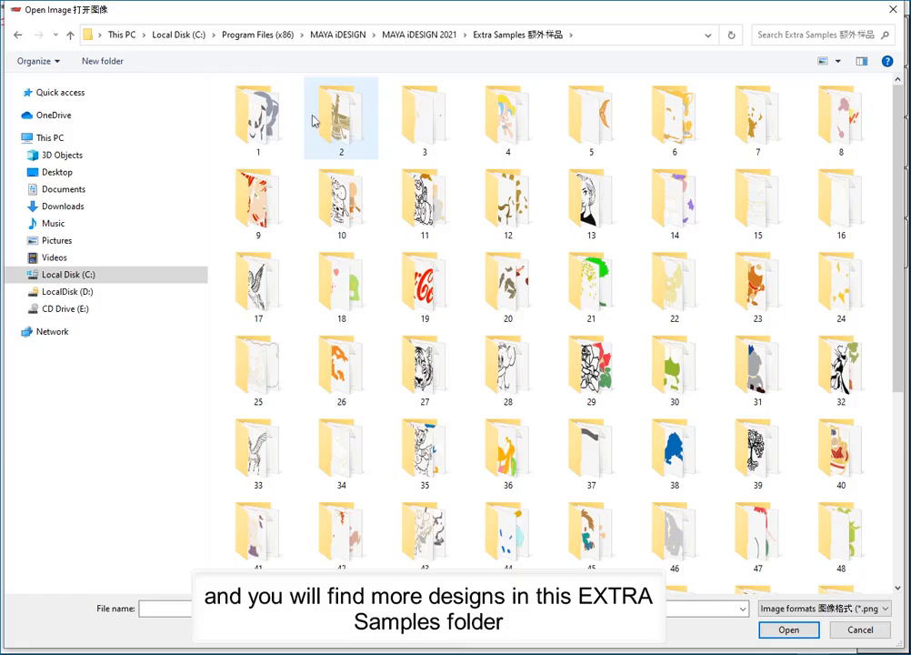
{"action": "scroll", "coordinate": [452, 218], "scroll_direction": "down", "scroll_amount": 4}
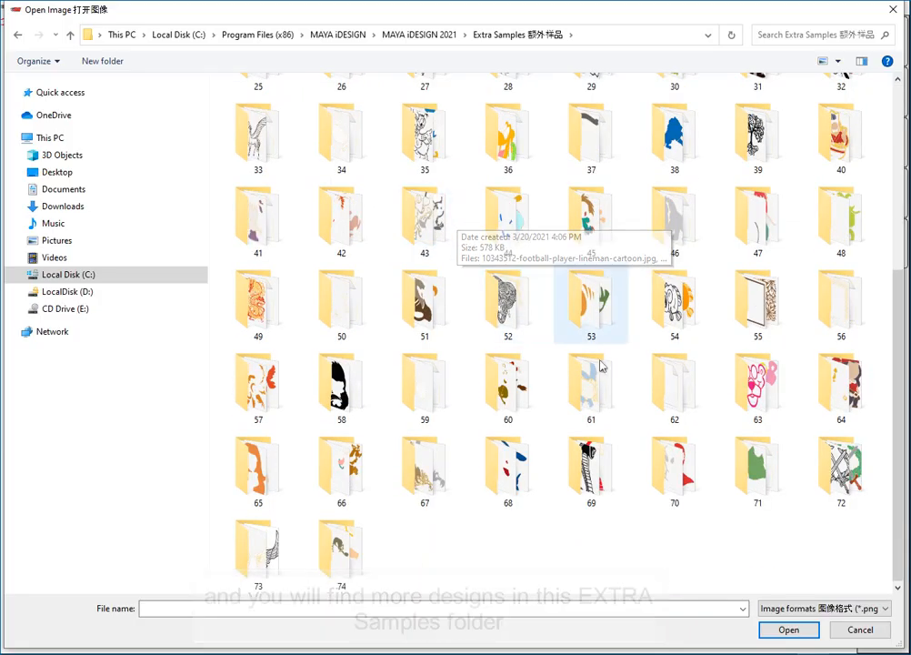
{"action": "left_click", "coordinate": [684, 480]}
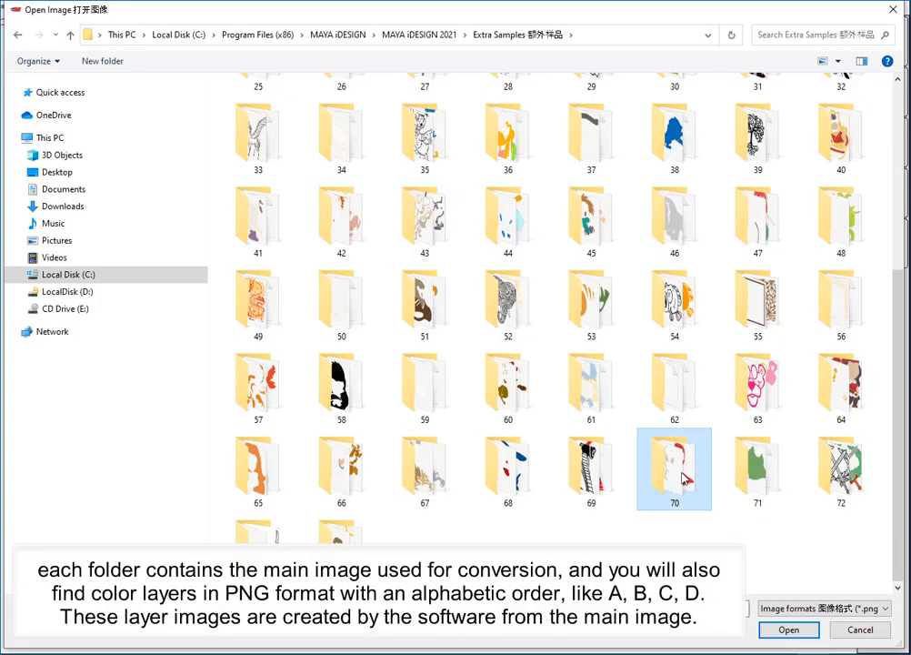
{"action": "double_click", "coordinate": [685, 479]}
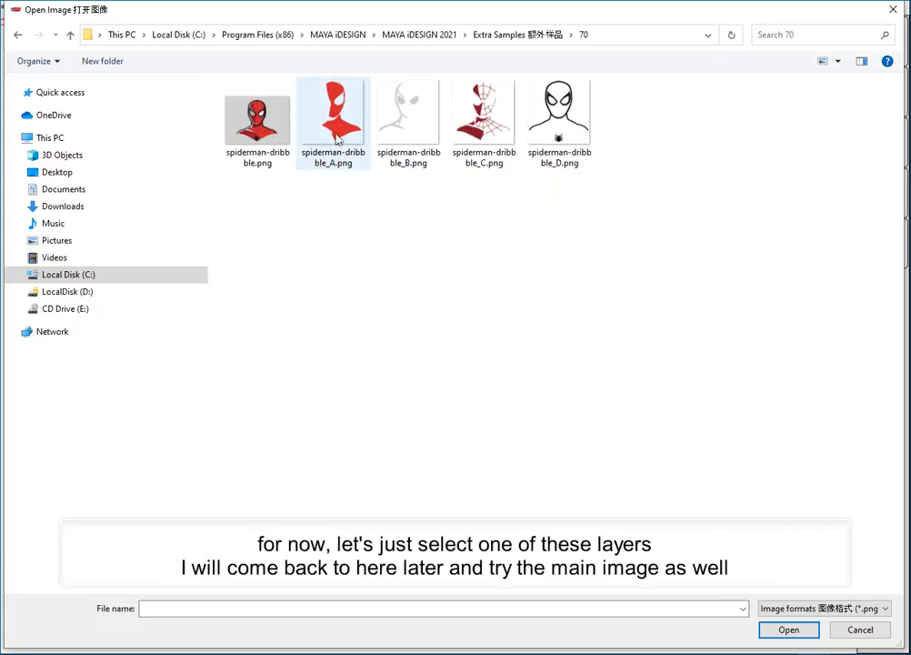
{"action": "left_click", "coordinate": [337, 136]}
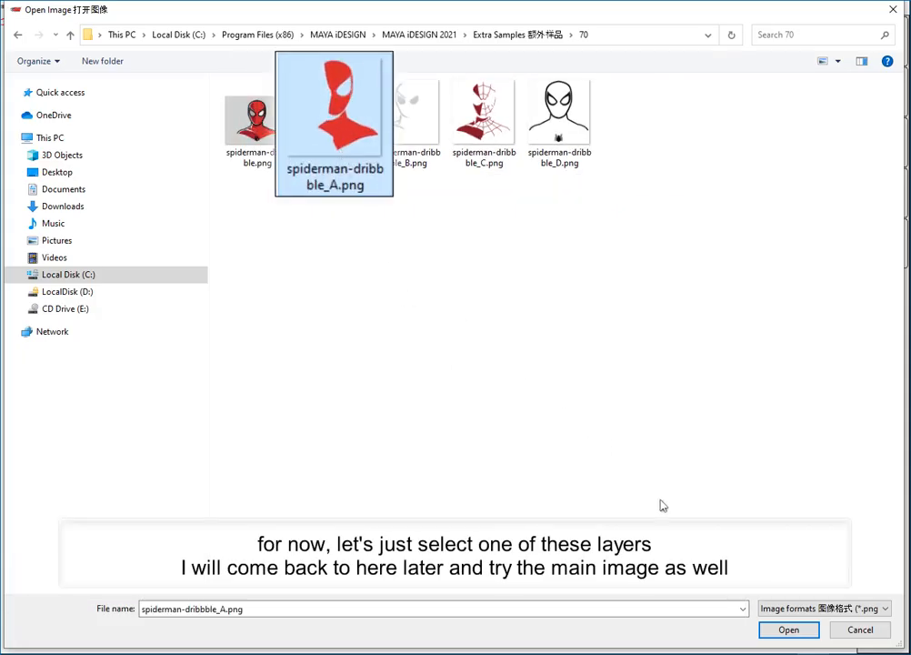
{"action": "left_click", "coordinate": [788, 629]}
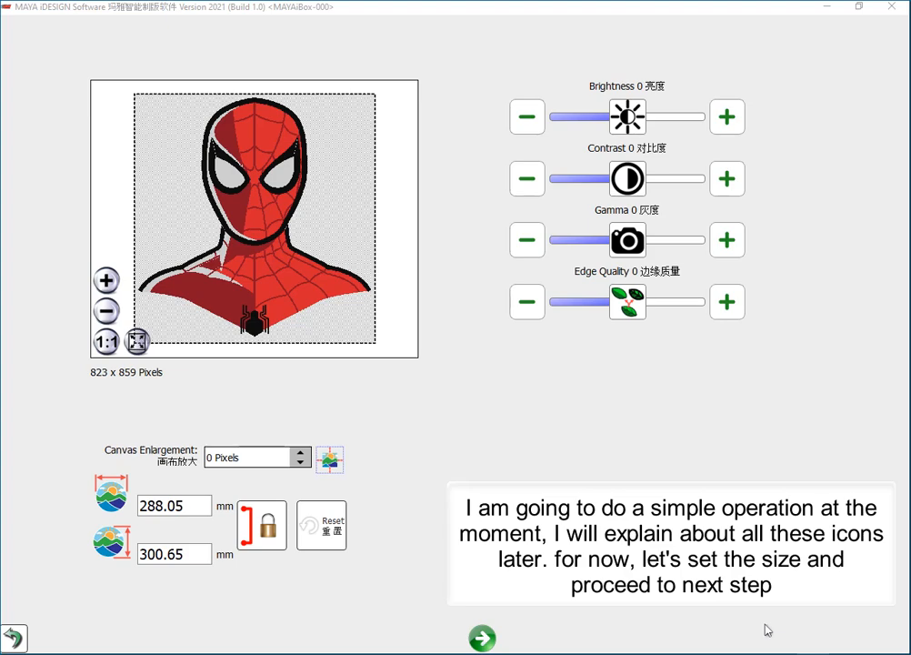
Set the Spider-Man image height to 100 mm with proportions locked and proceed to the layer editing page
{"action": "left_click", "coordinate": [187, 553]}
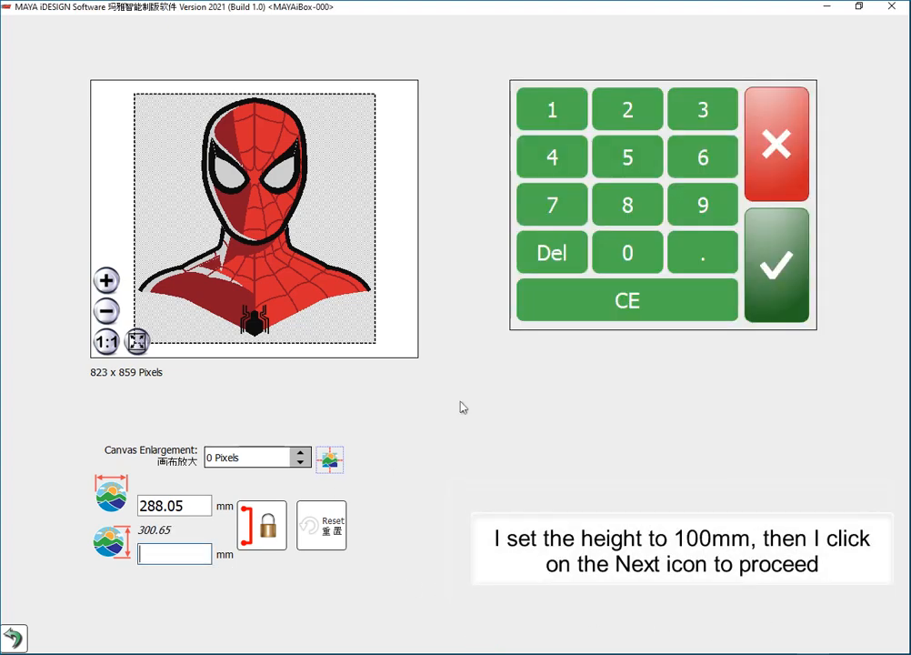
{"action": "left_click", "coordinate": [553, 107]}
{"action": "left_click", "coordinate": [627, 259]}
{"action": "left_click", "coordinate": [628, 260]}
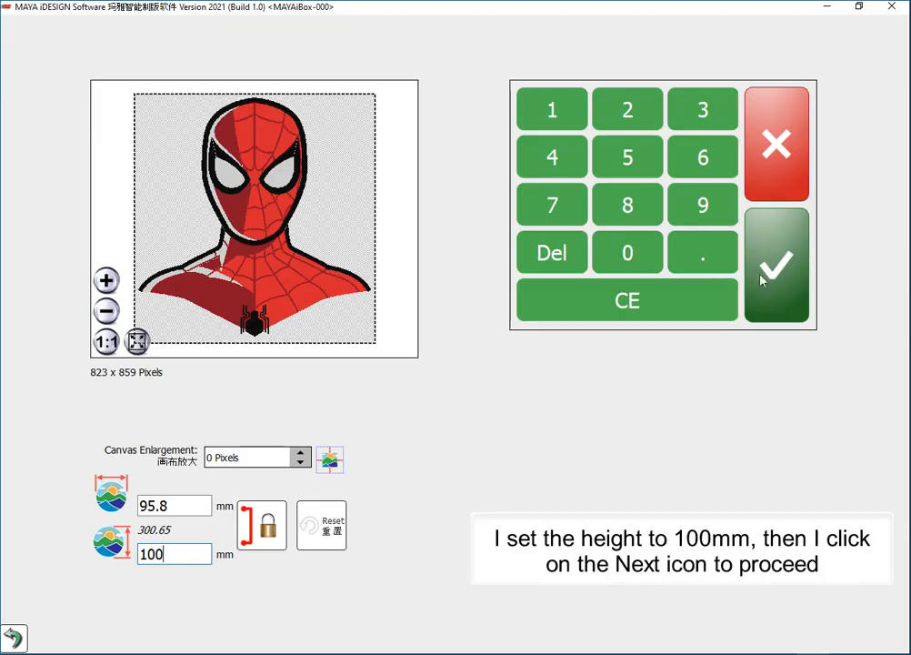
{"action": "left_click", "coordinate": [778, 273]}
{"action": "left_click", "coordinate": [483, 639]}
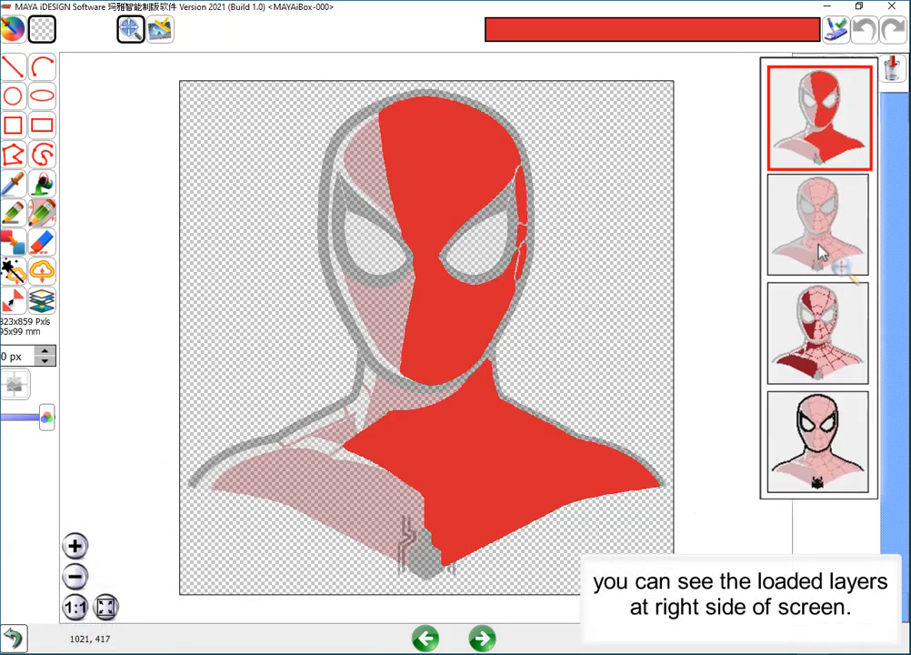
Review the grey, dark red and black colour layers of the loaded image one after another
{"action": "left_click", "coordinate": [813, 259]}
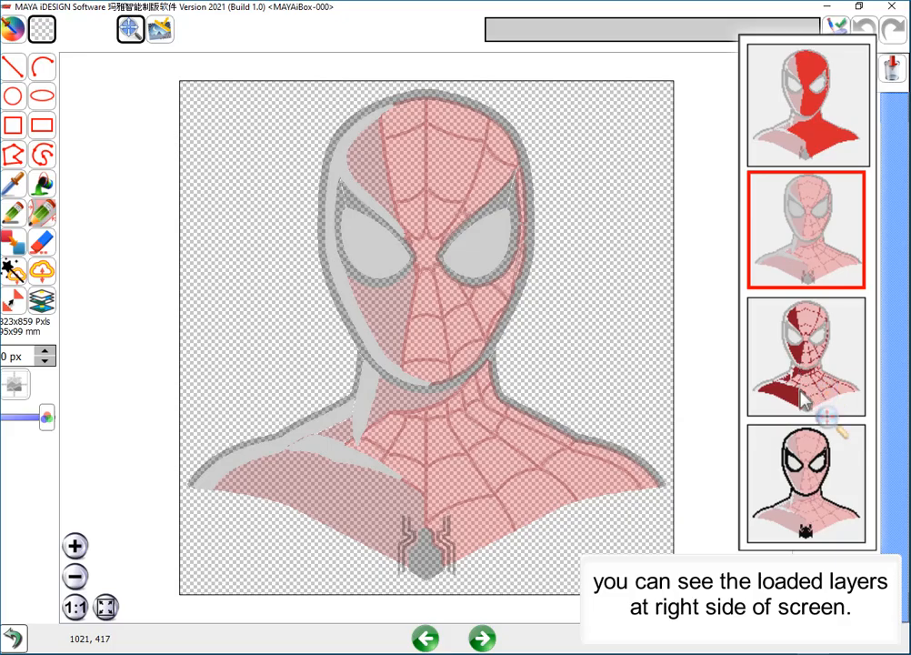
{"action": "left_click", "coordinate": [805, 412]}
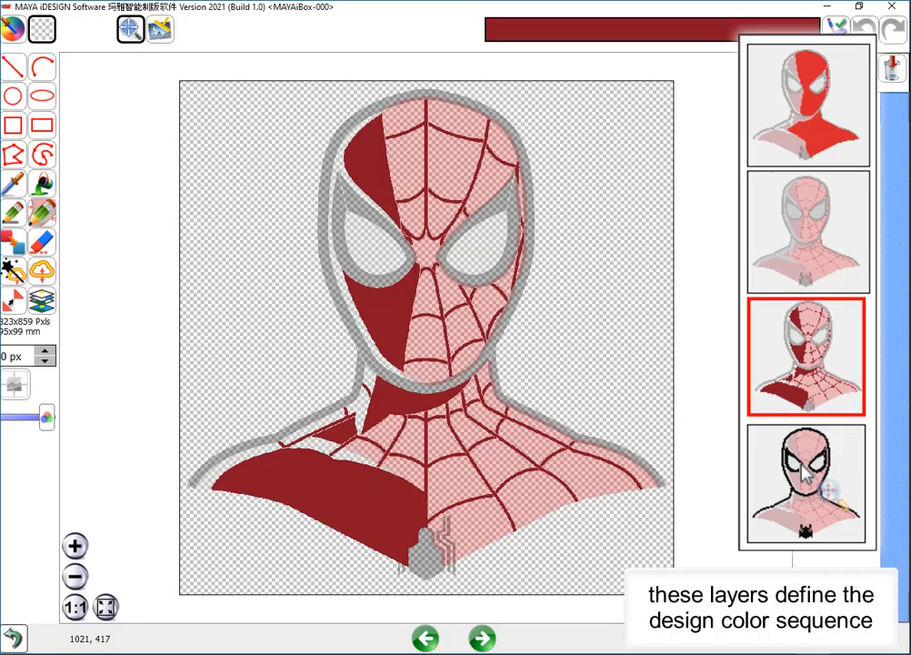
{"action": "left_click", "coordinate": [835, 364]}
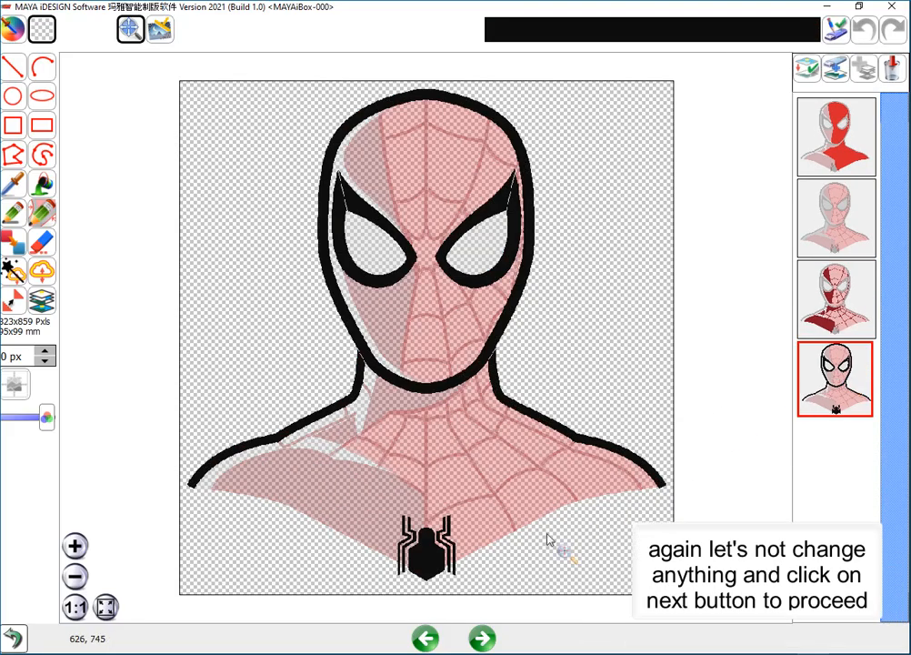
Accept the layers and the stitch and underlay parameters unchanged, and generate the embroidery design
{"action": "left_click", "coordinate": [483, 639]}
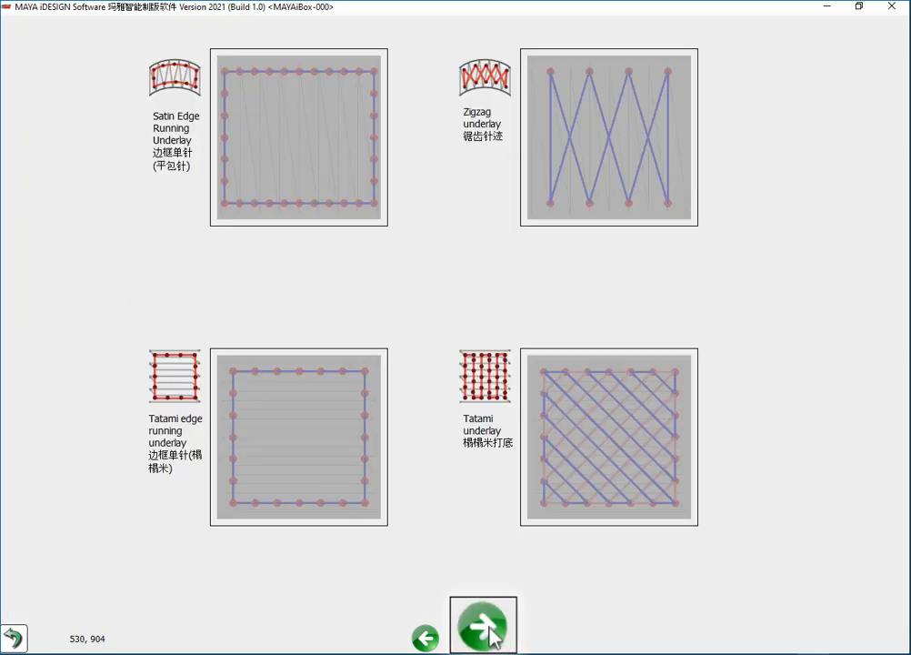
{"action": "left_click", "coordinate": [483, 639]}
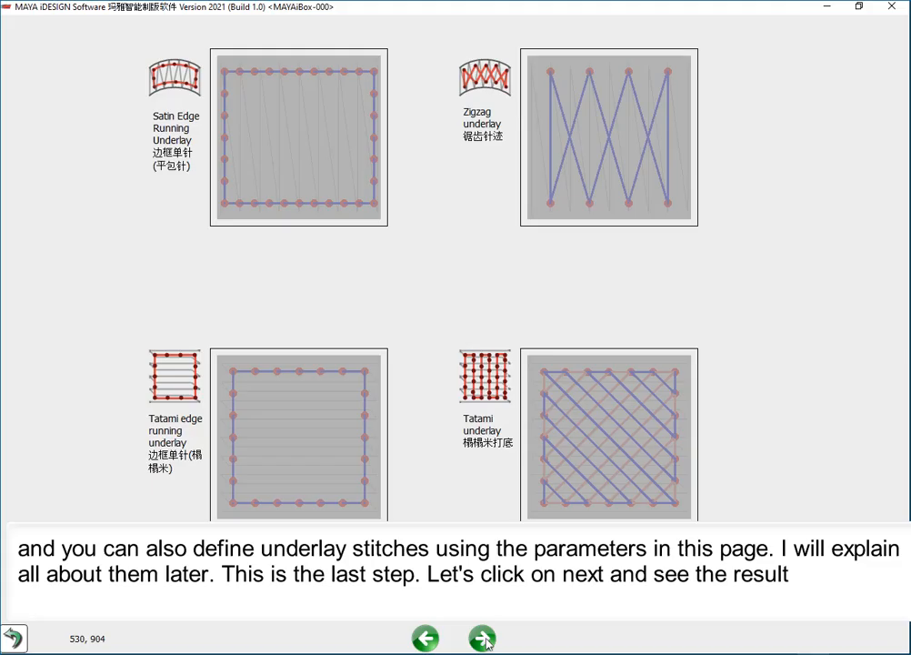
{"action": "left_click", "coordinate": [483, 639]}
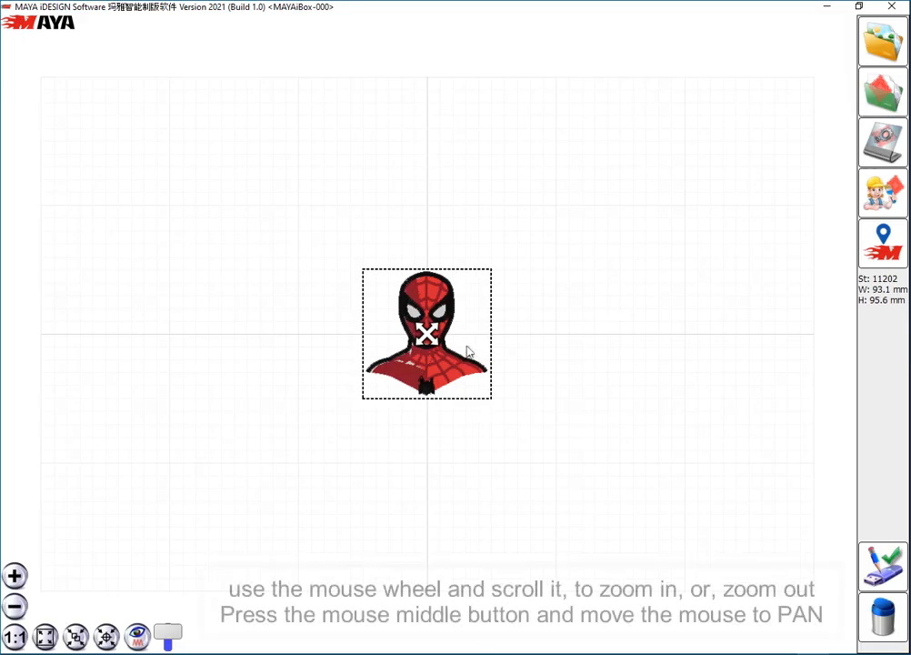
Inspect the stitches of the generated design up close around the mask's eyes and forehead
{"action": "scroll", "coordinate": [468, 352], "scroll_direction": "up", "scroll_amount": 5}
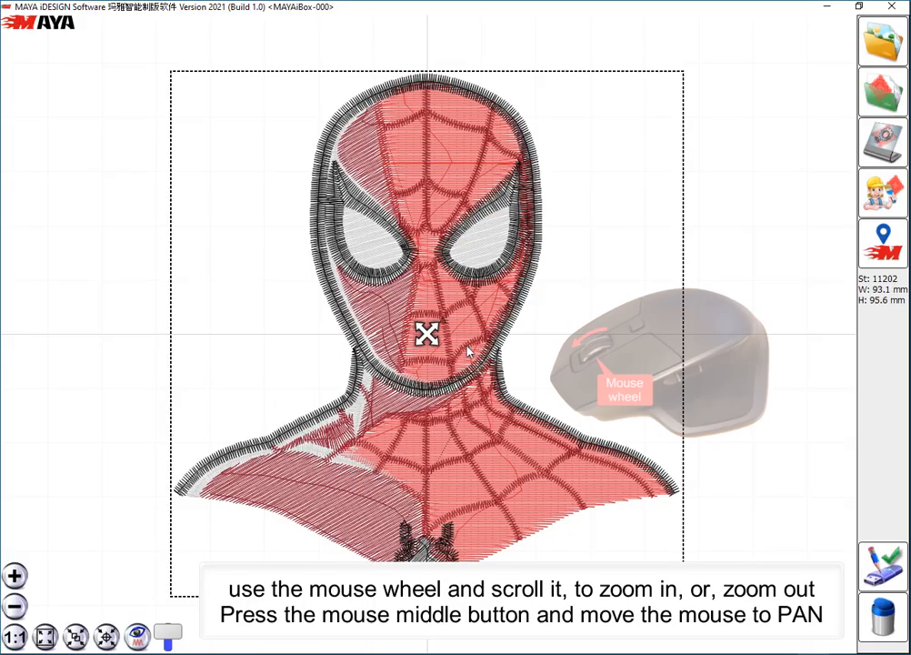
{"action": "scroll", "coordinate": [467, 352], "scroll_direction": "down", "scroll_amount": 5}
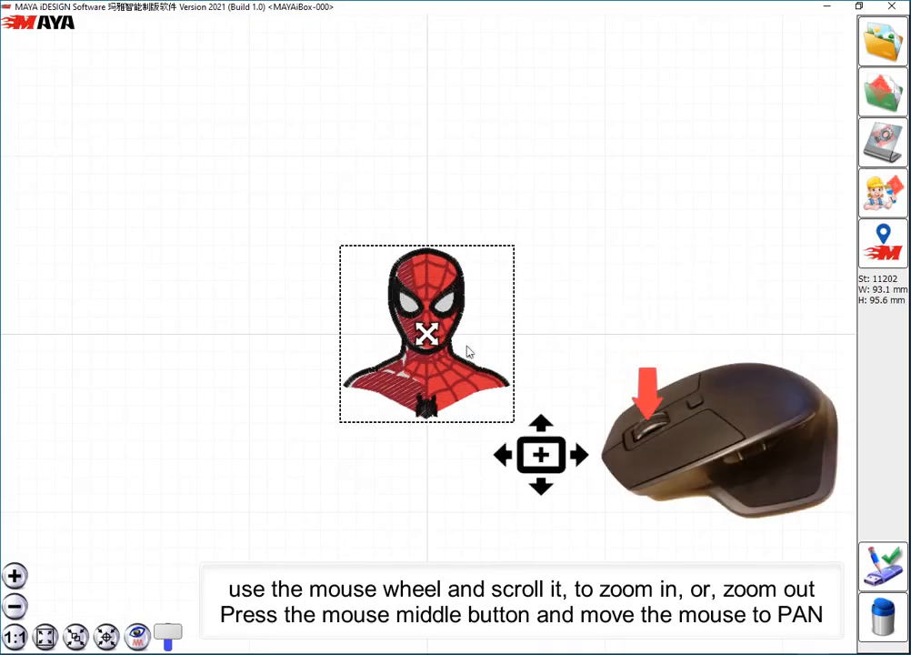
{"action": "mouse_move", "coordinate": [476, 353]}
{"action": "middle_mouse_down"}
{"action": "mouse_move", "coordinate": [521, 354]}
{"action": "mouse_move", "coordinate": [460, 364]}
{"action": "middle_mouse_up"}
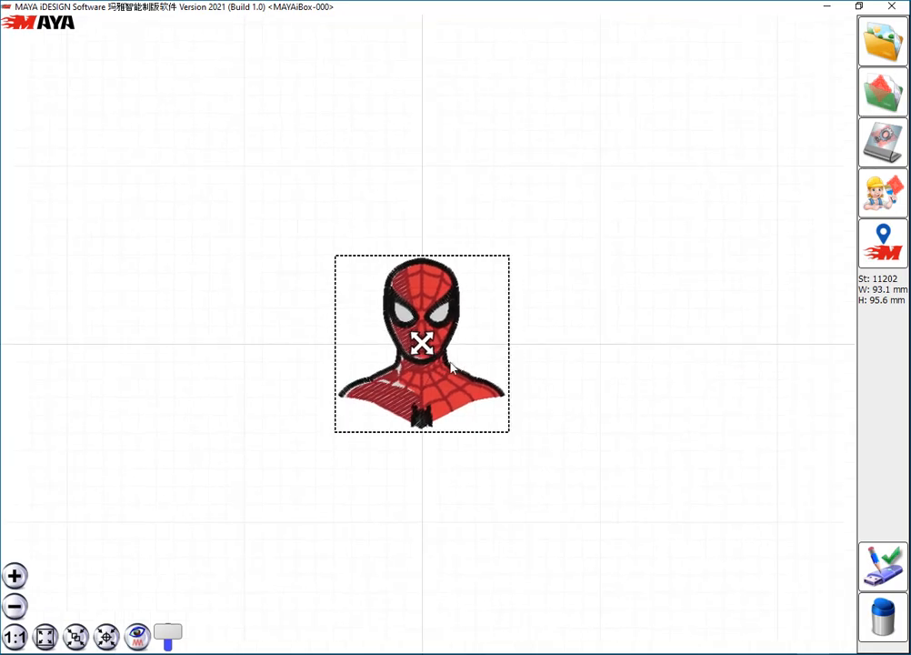
{"action": "scroll", "coordinate": [417, 391], "scroll_direction": "up", "scroll_amount": 8}
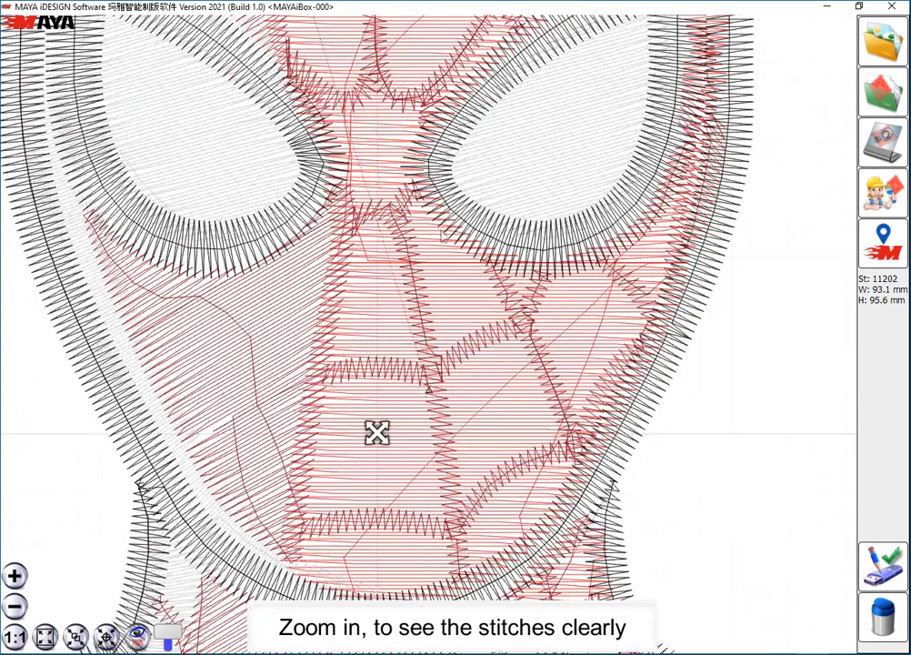
{"action": "middle_click_drag", "start_coordinate": [446, 186], "coordinate": [477, 415]}
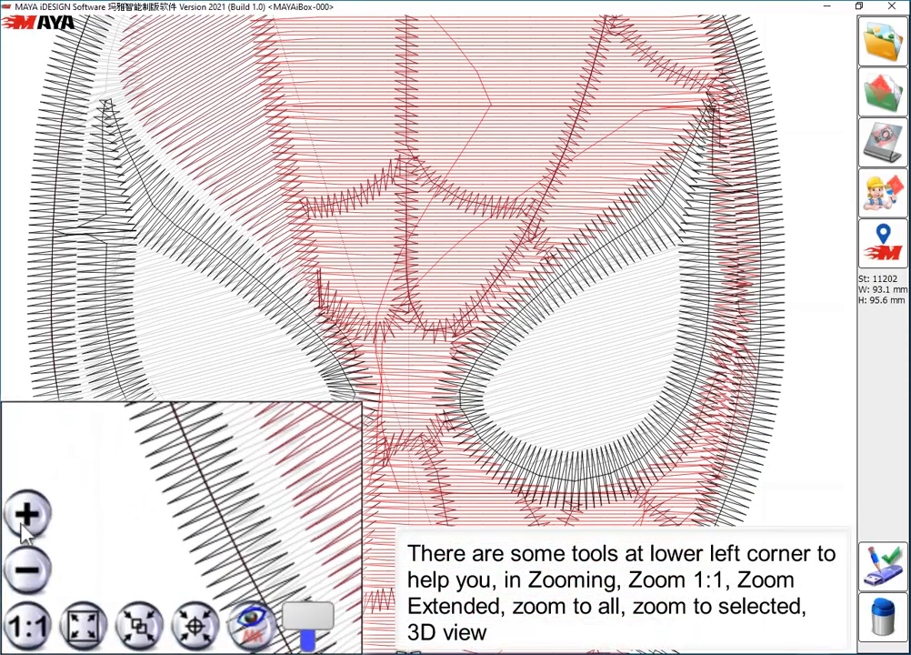
View the design at different magnifications, including 1:1, the full work area and zoom to all
{"action": "left_click", "coordinate": [28, 517]}
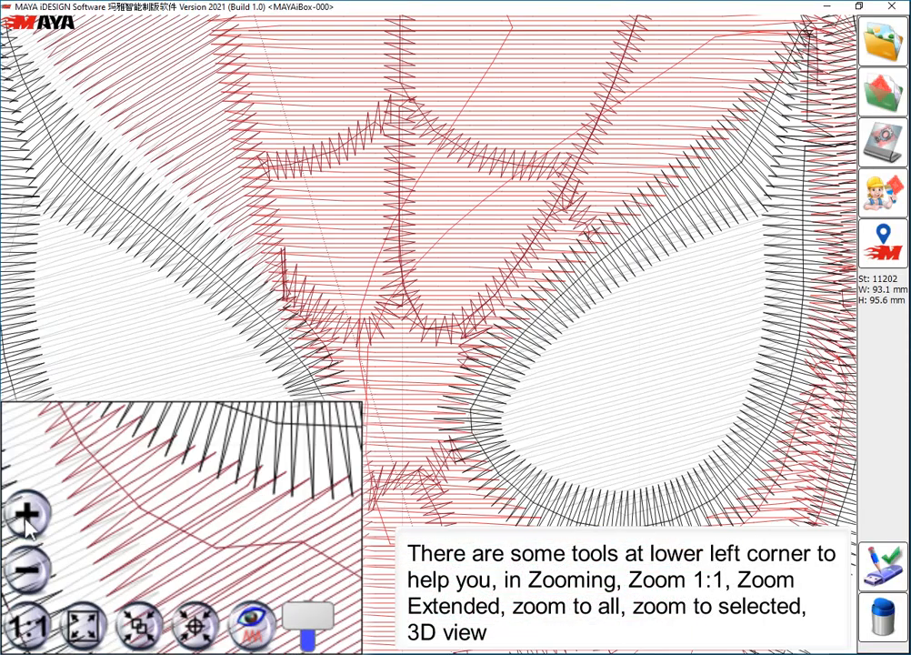
{"action": "left_click", "coordinate": [29, 573]}
{"action": "left_click", "coordinate": [30, 577]}
{"action": "left_click", "coordinate": [27, 625]}
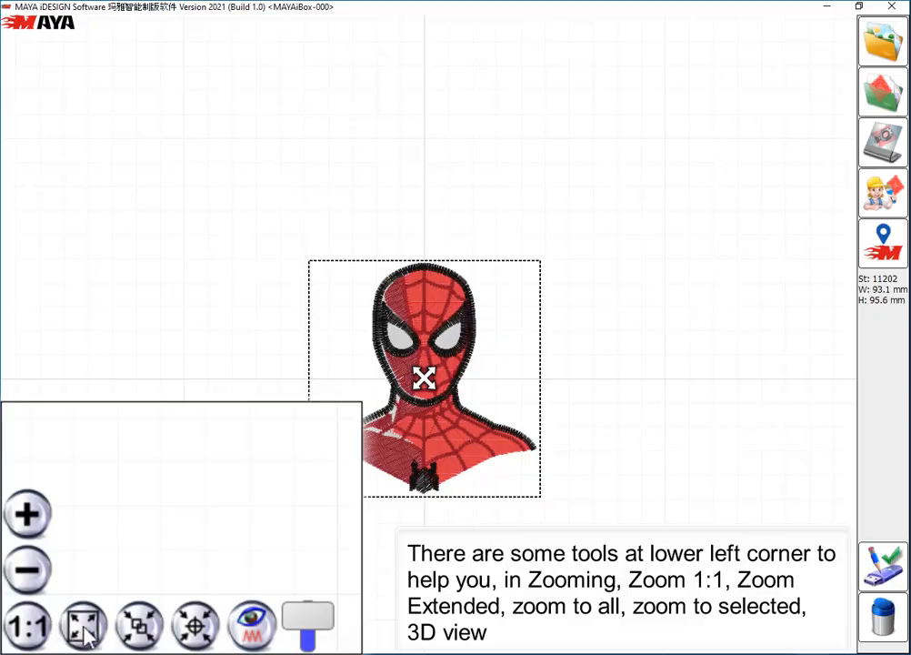
{"action": "left_click", "coordinate": [83, 627]}
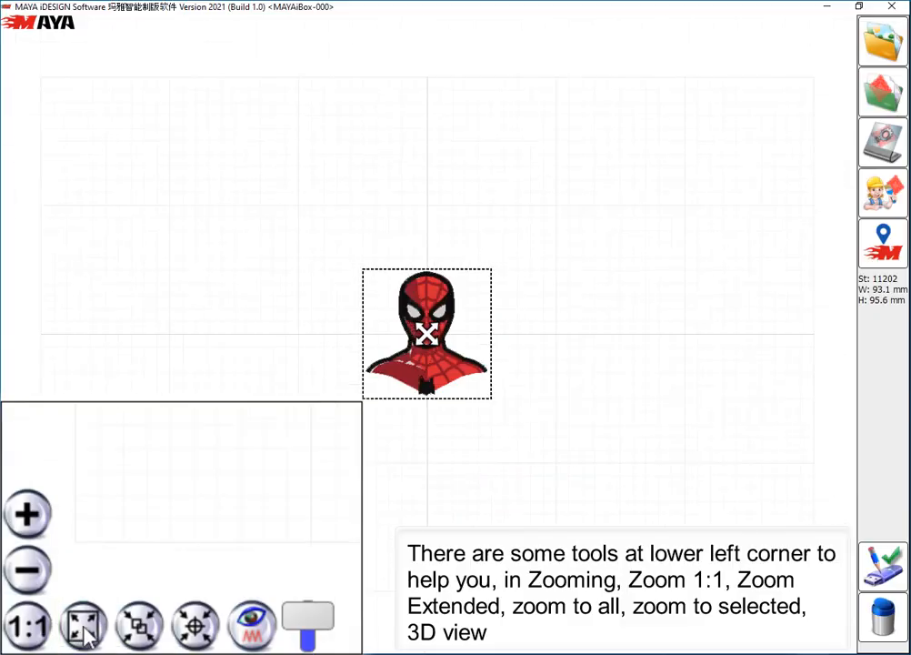
{"action": "left_click", "coordinate": [145, 626]}
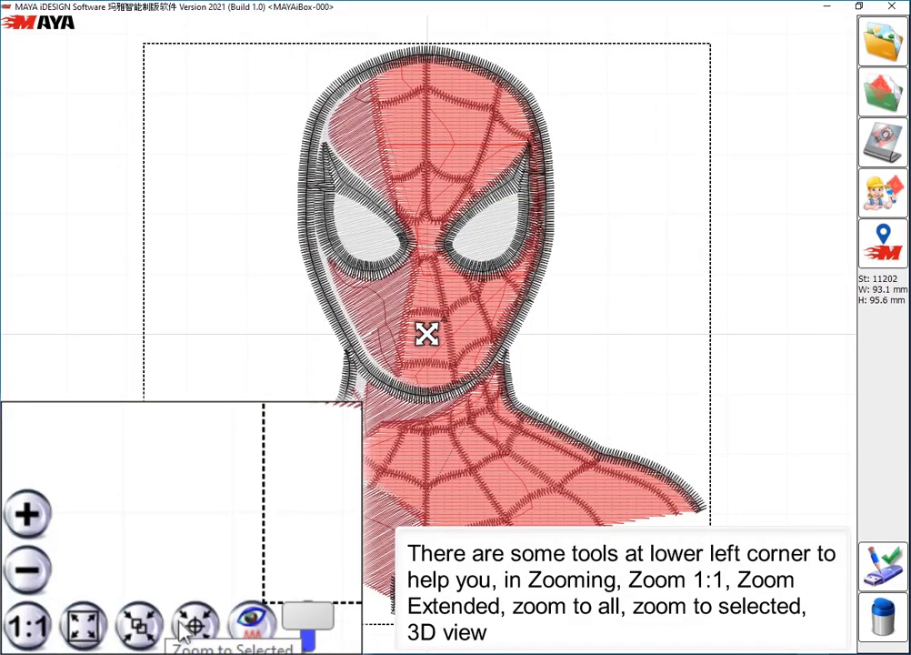
Examine the design in 3D view, check overlapping stitches at reduced canvas opacity, and return to full opacity and normal view
{"action": "left_click", "coordinate": [252, 638]}
{"action": "left_click", "coordinate": [253, 638]}
{"action": "left_click", "coordinate": [250, 630]}
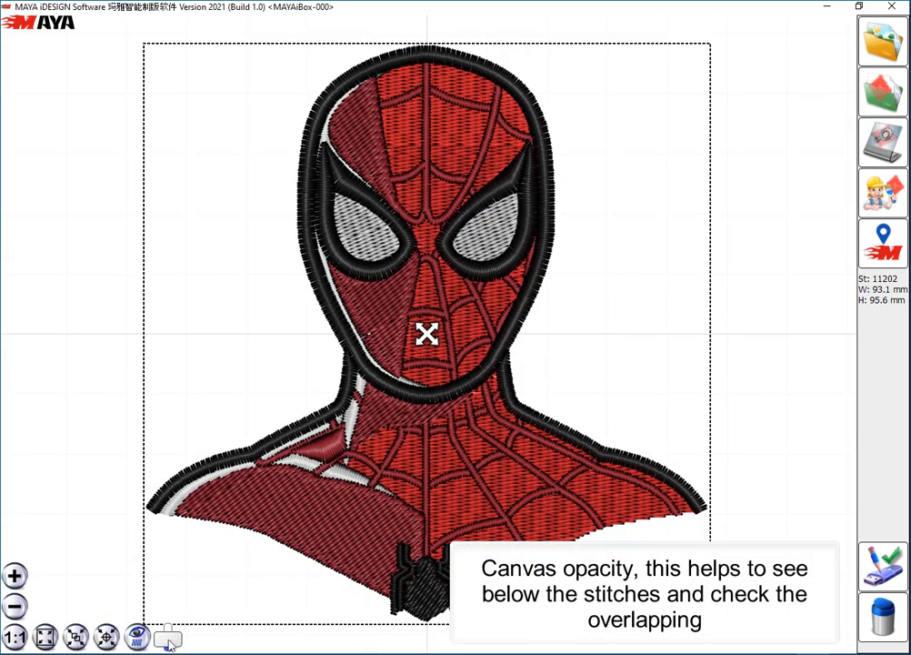
{"action": "left_click_drag", "start_coordinate": [168, 635], "coordinate": [169, 641]}
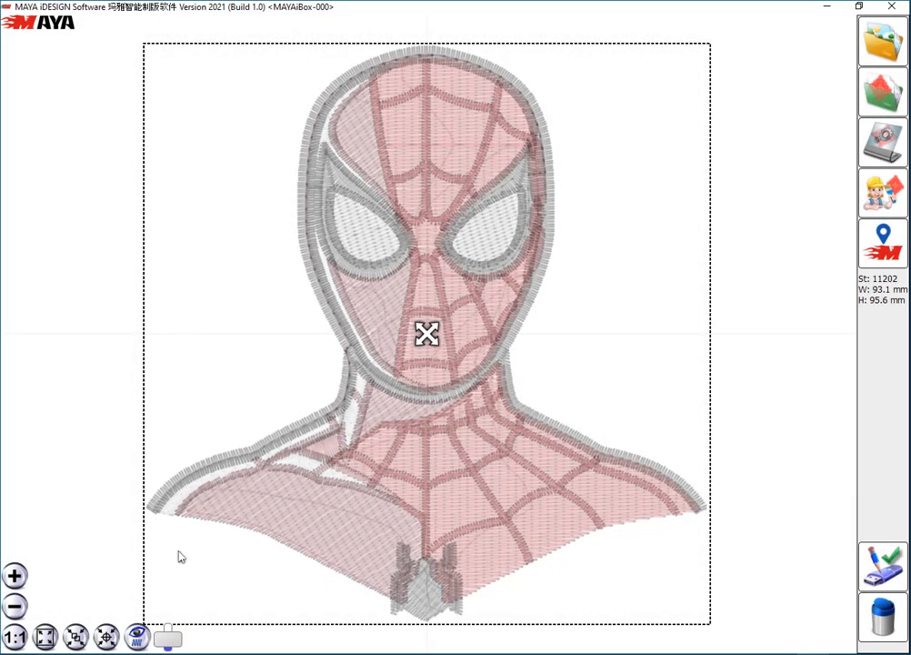
{"action": "left_click_drag", "start_coordinate": [170, 640], "coordinate": [171, 633]}
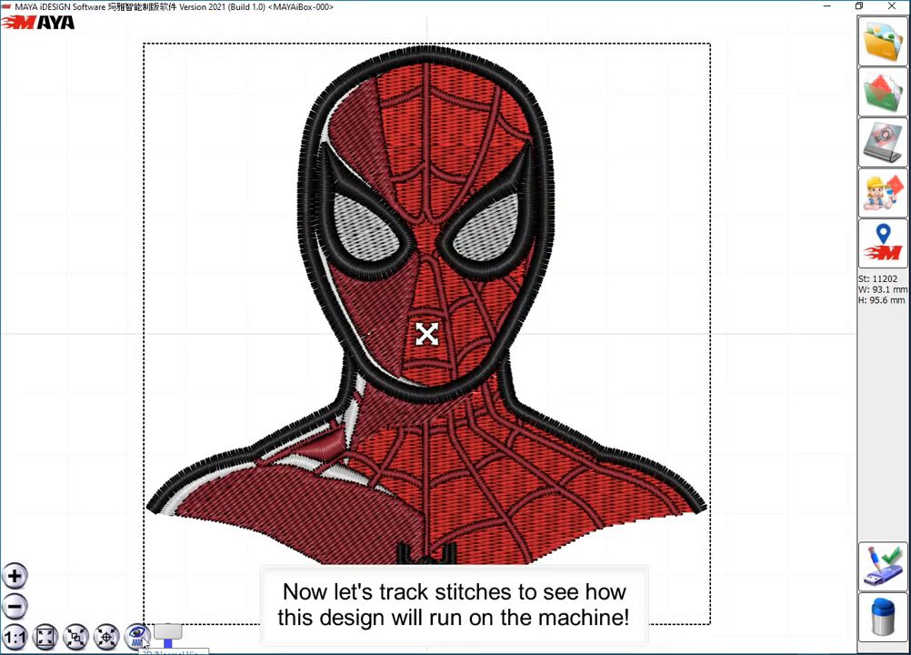
{"action": "left_click", "coordinate": [141, 640]}
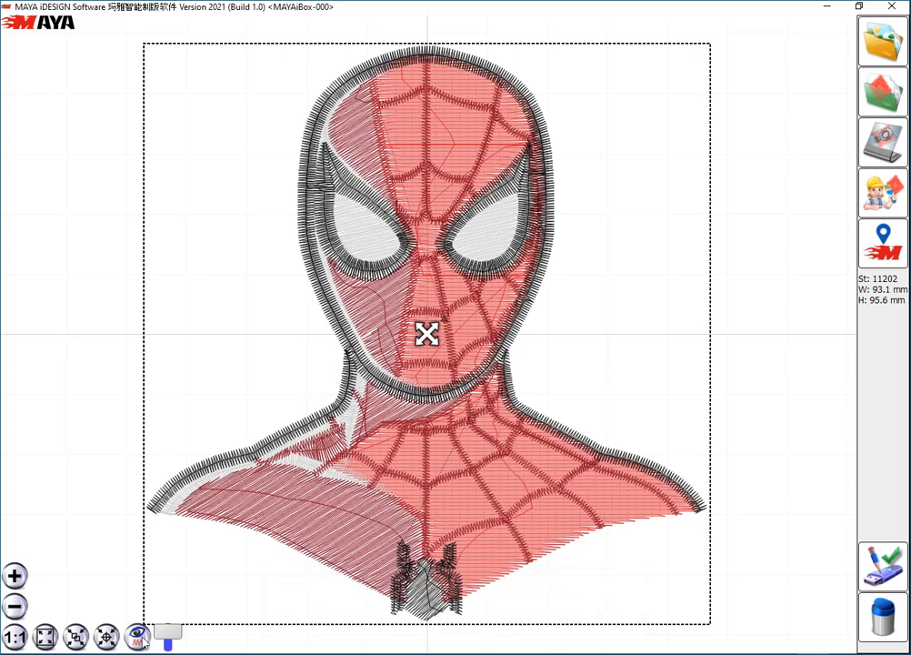
Start Slow Redraw from the options and advance the stitch pointer through the first red stitches
{"action": "left_click", "coordinate": [862, 171]}
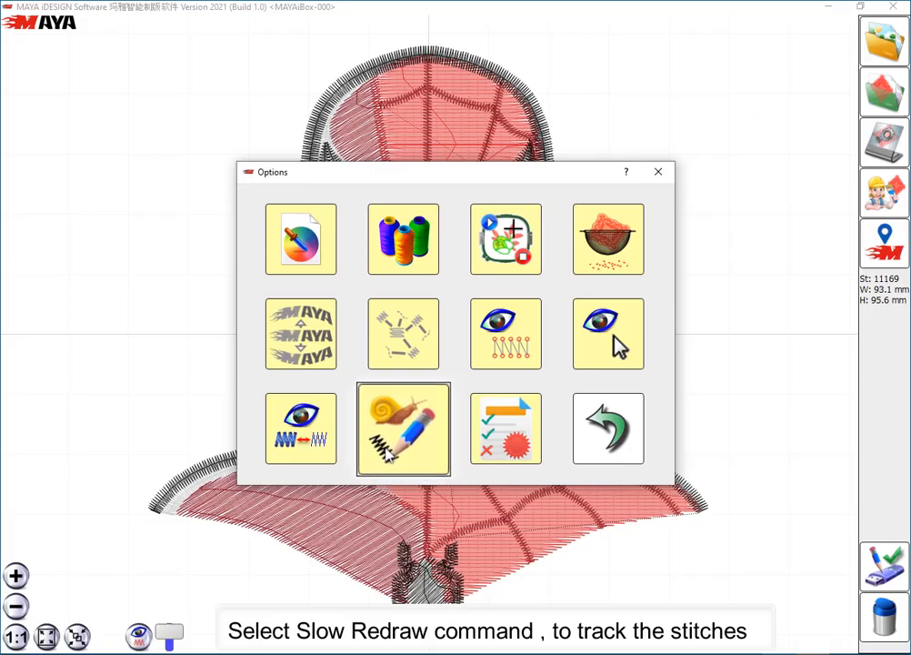
{"action": "left_click", "coordinate": [384, 457]}
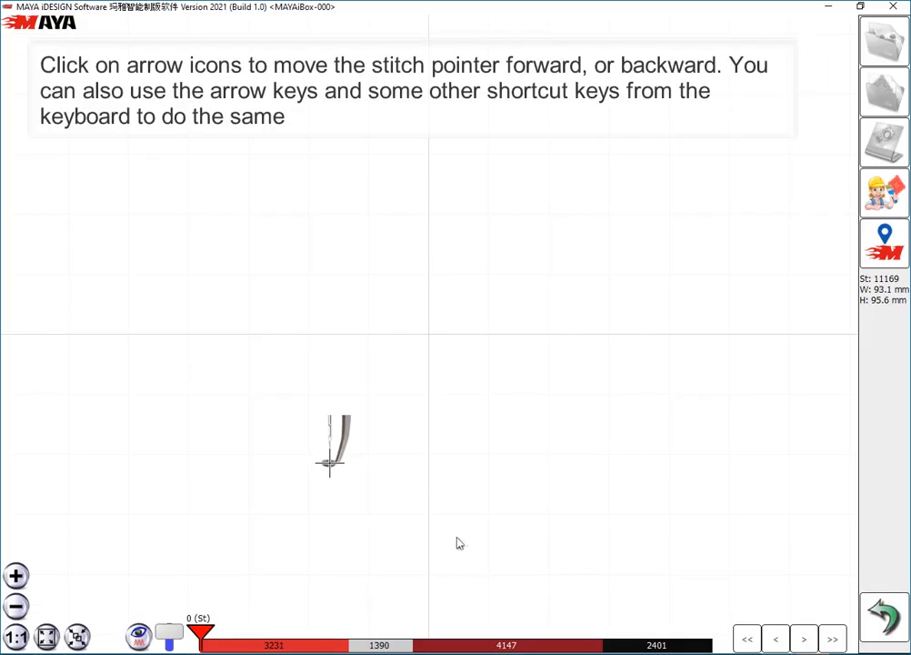
{"action": "left_click", "coordinate": [805, 640]}
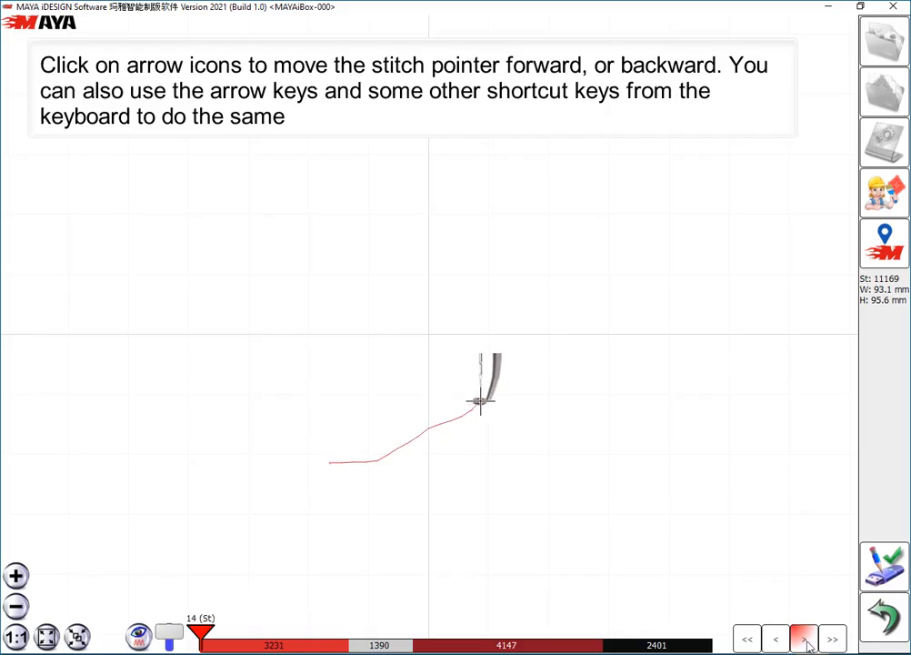
{"action": "left_click", "coordinate": [834, 640]}
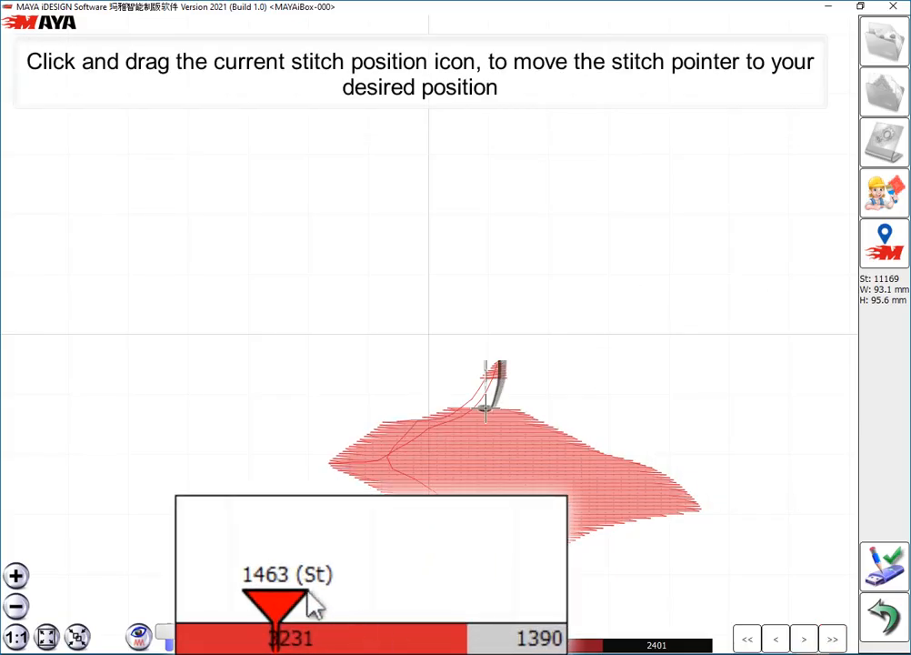
Move the stitch pointer through the colour blocks to stitch 10718, then toggle 3D view on and off
{"action": "mouse_move", "coordinate": [283, 603]}
{"action": "left_mouse_down"}
{"action": "mouse_move", "coordinate": [383, 615]}
{"action": "mouse_move", "coordinate": [378, 638]}
{"action": "mouse_move", "coordinate": [365, 641]}
{"action": "left_mouse_up"}
{"action": "left_click", "coordinate": [449, 649]}
{"action": "left_click", "coordinate": [506, 649]}
{"action": "left_click", "coordinate": [564, 648]}
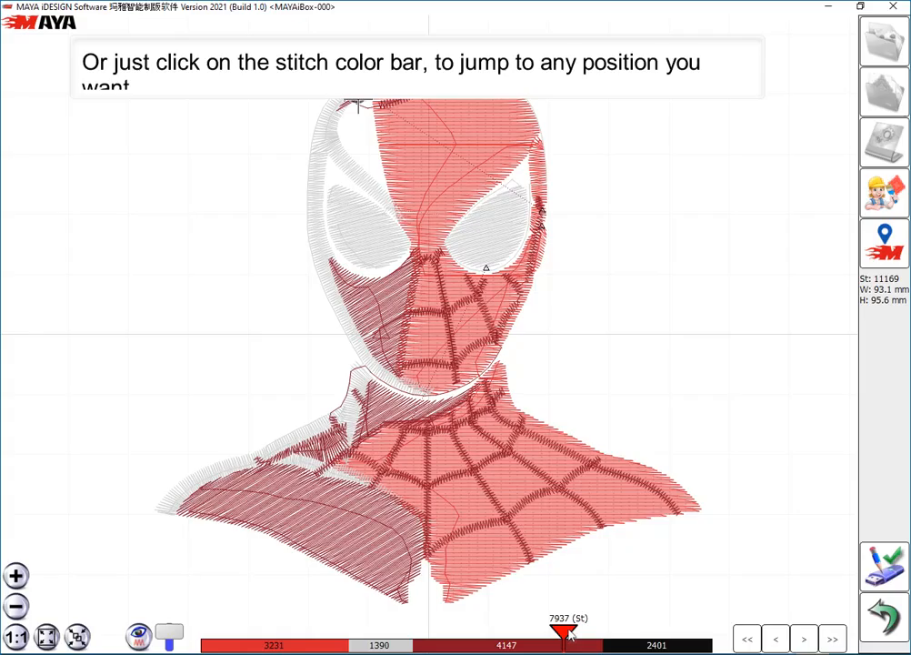
{"action": "left_click_drag", "start_coordinate": [569, 637], "coordinate": [691, 631]}
{"action": "left_click", "coordinate": [139, 637]}
{"action": "left_click", "coordinate": [139, 637]}
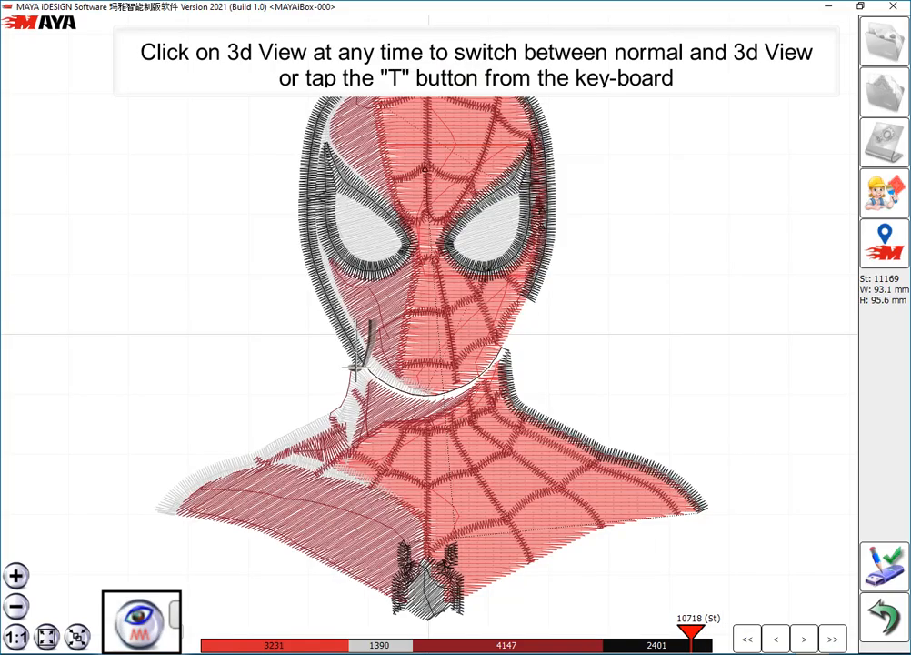
View the stitch sequence in 3D, move the stitch pointer further through the black stitches, and exit Slow Redraw
{"action": "left_click", "coordinate": [140, 637]}
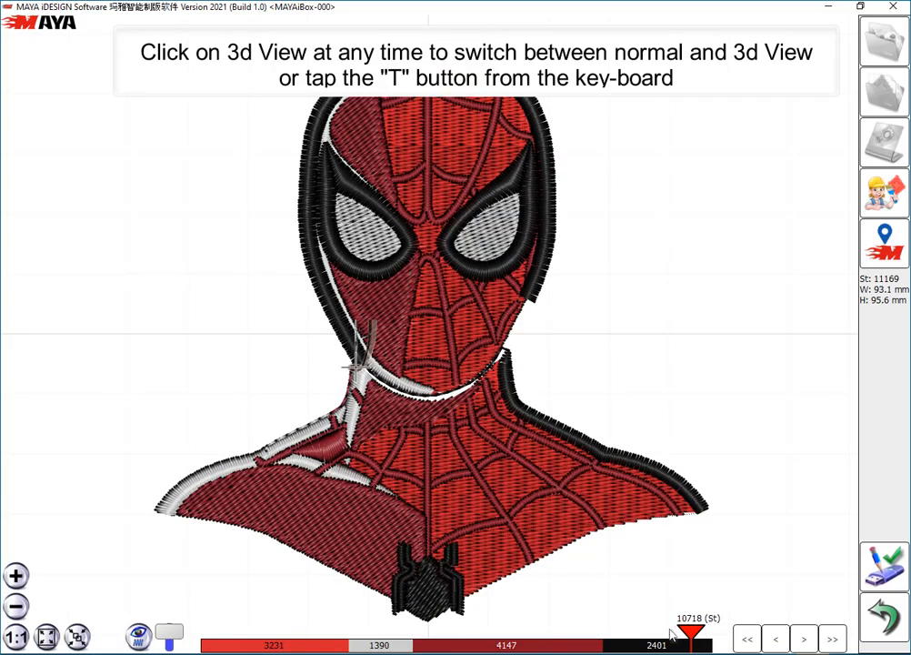
{"action": "mouse_move", "coordinate": [696, 634]}
{"action": "left_mouse_down"}
{"action": "mouse_move", "coordinate": [468, 634]}
{"action": "mouse_move", "coordinate": [695, 631]}
{"action": "left_mouse_up"}
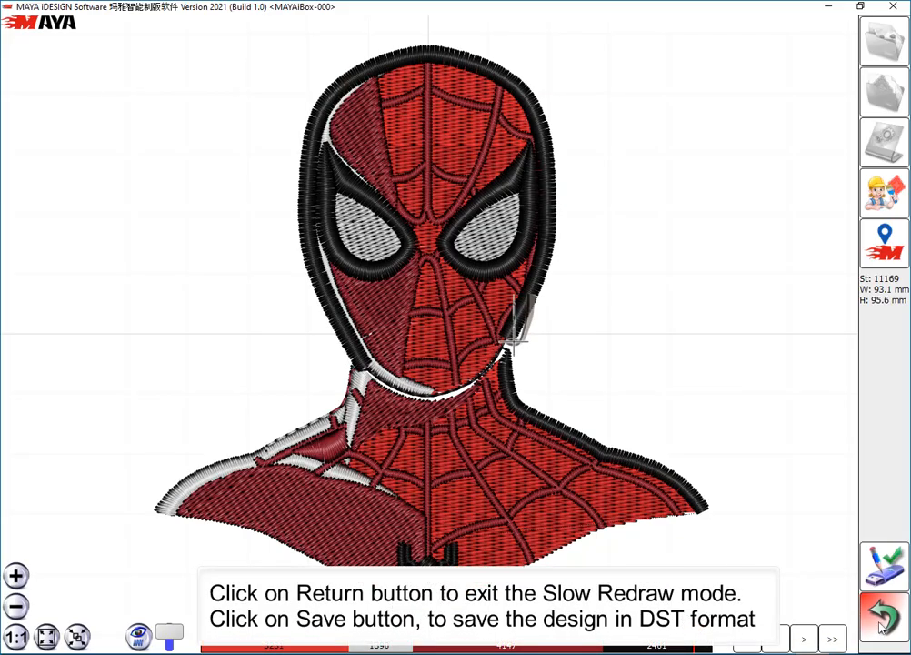
{"action": "left_click", "coordinate": [881, 627]}
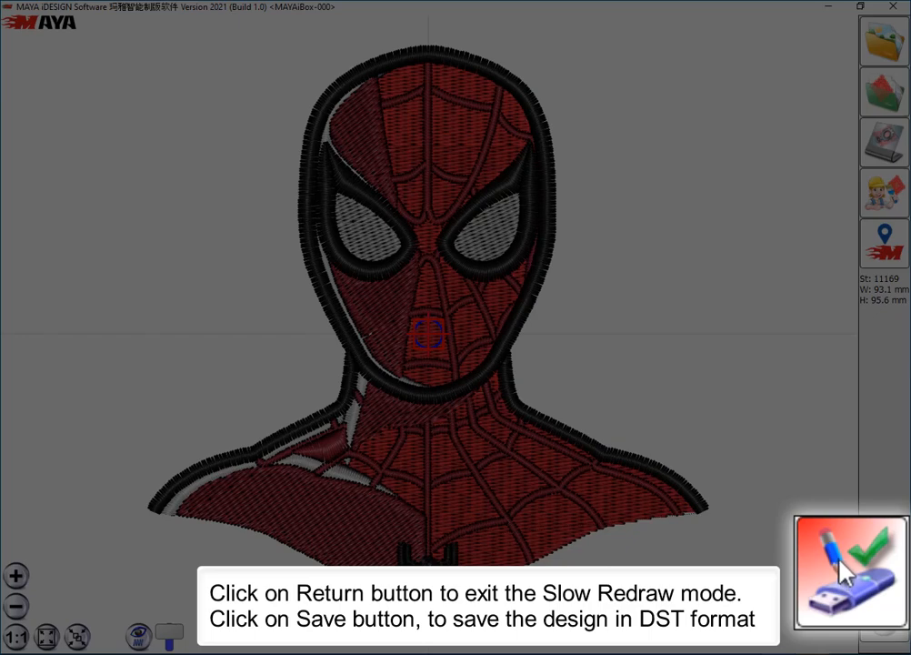
Save the Spider-Man design in DST format under the suggested file name
{"action": "left_click", "coordinate": [881, 566]}
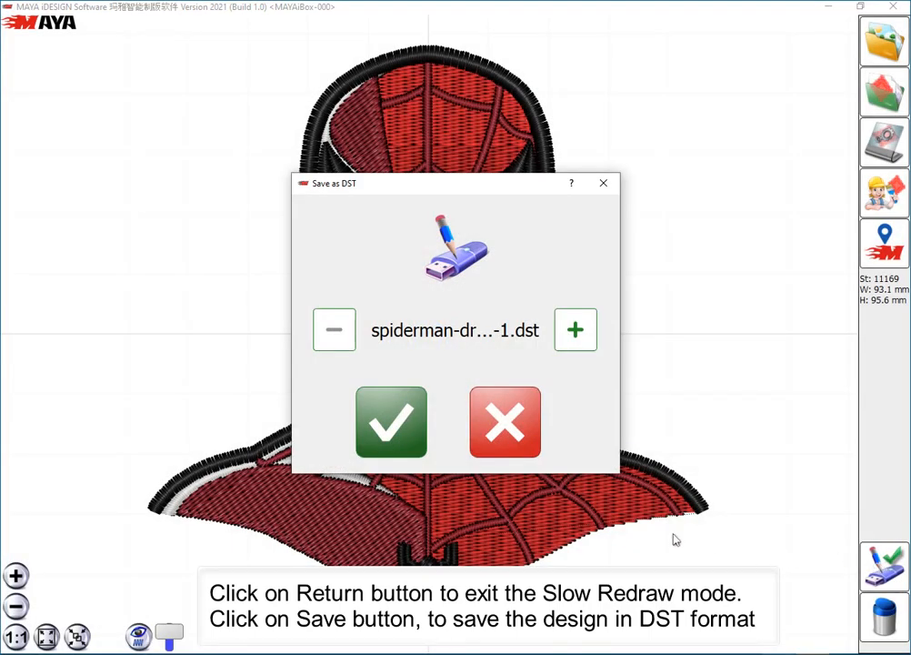
{"action": "left_click", "coordinate": [415, 431]}
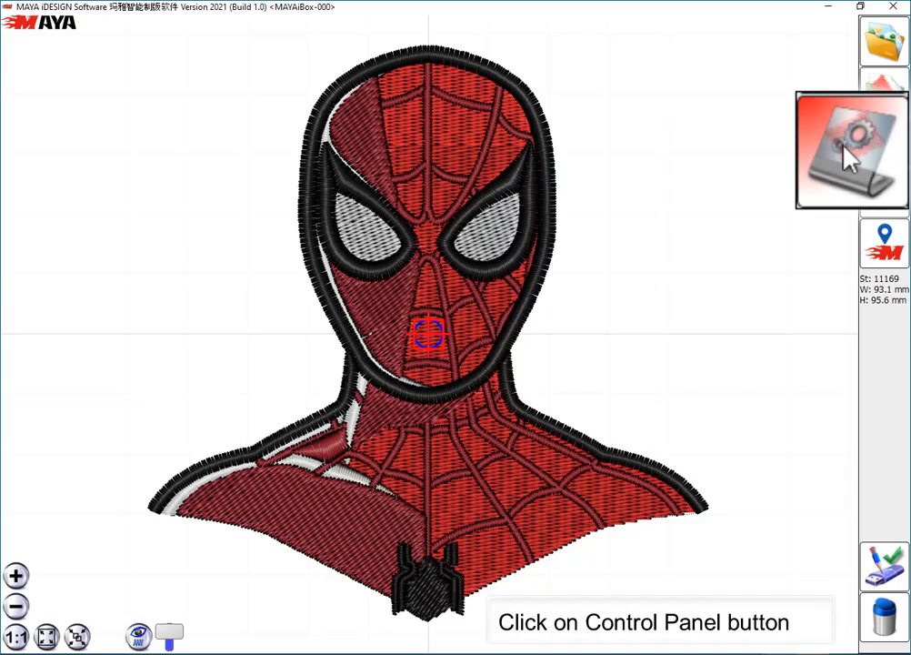
Change the canvas background colour to light grey
{"action": "left_click", "coordinate": [885, 143]}
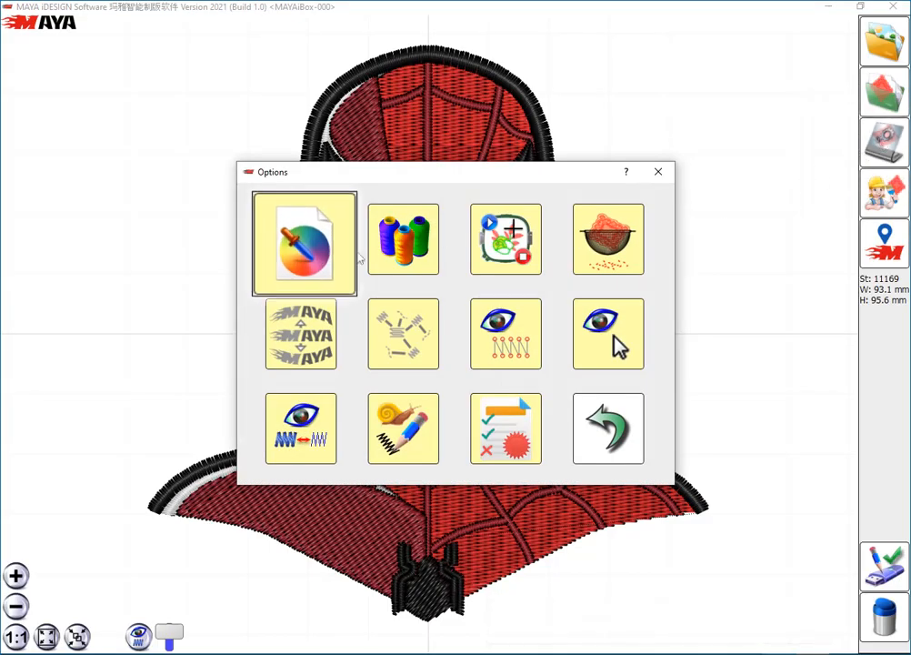
{"action": "left_click", "coordinate": [291, 254]}
{"action": "left_click_drag", "start_coordinate": [492, 419], "coordinate": [470, 421]}
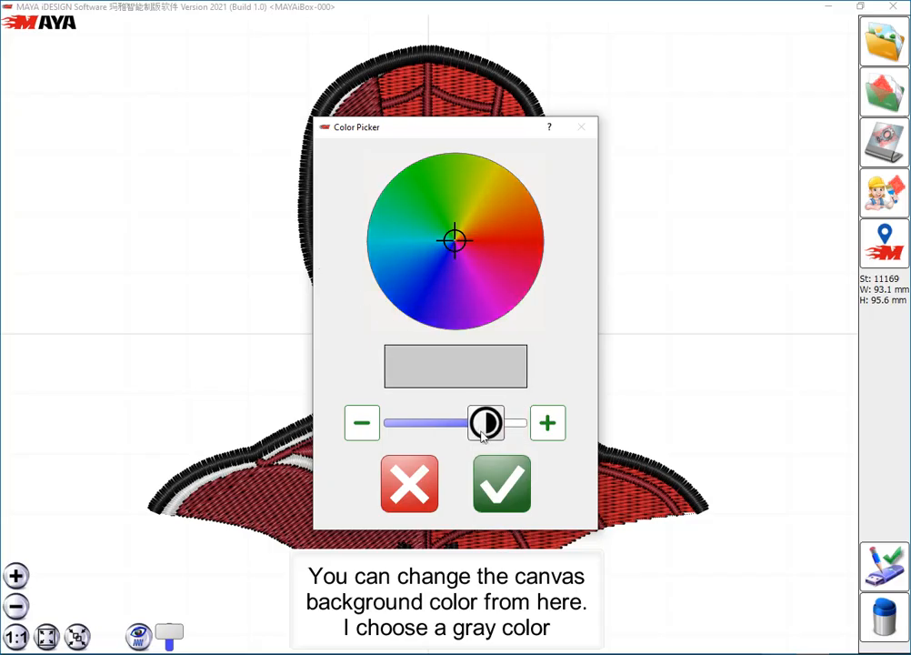
{"action": "left_click", "coordinate": [494, 478]}
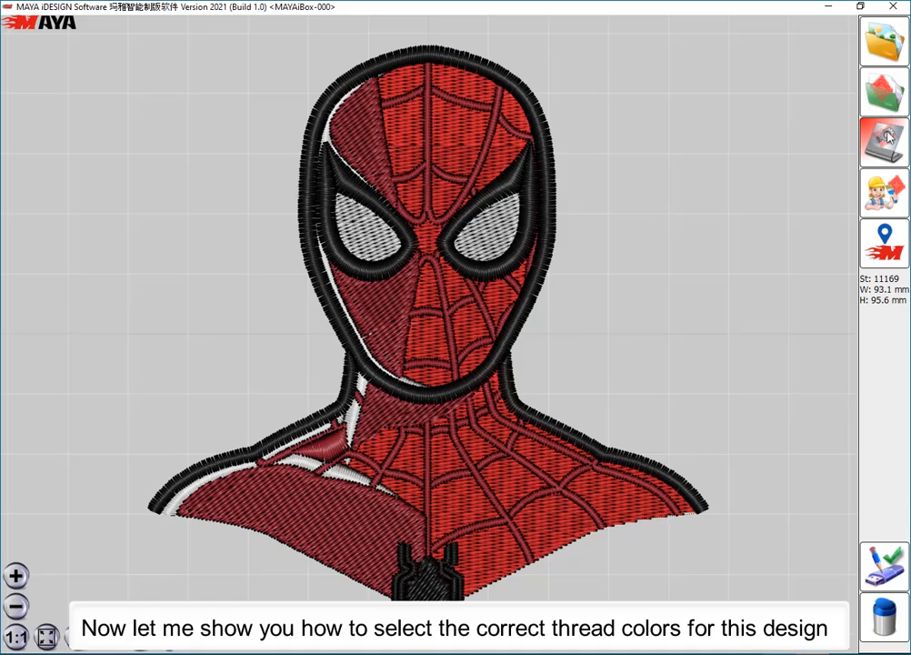
Match the design colours to the Madeira Classic 40 thread chart, review the matched threads for colours 2 to 4, and accept
{"action": "left_click", "coordinate": [889, 136]}
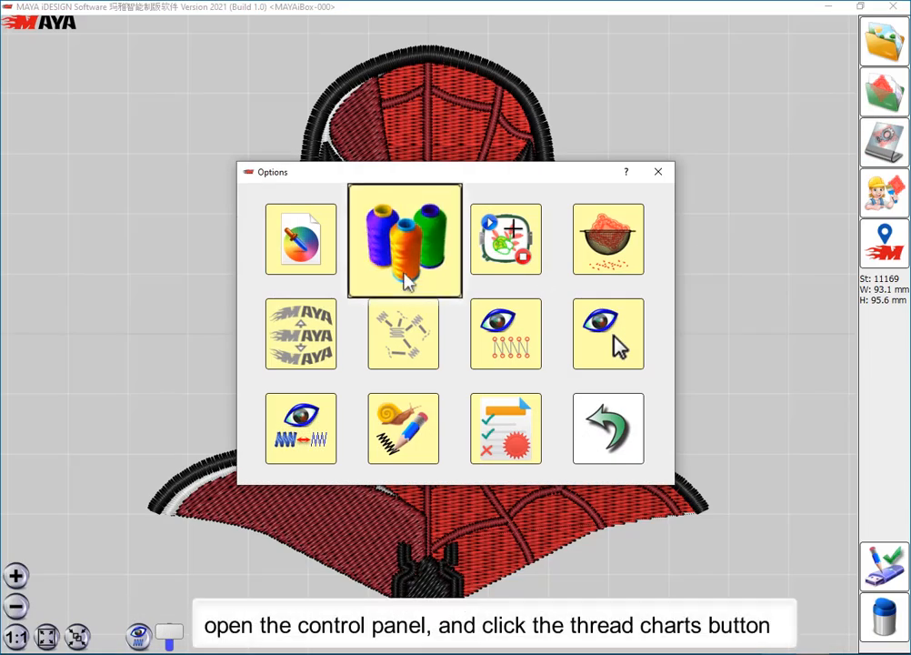
{"action": "left_click", "coordinate": [404, 263]}
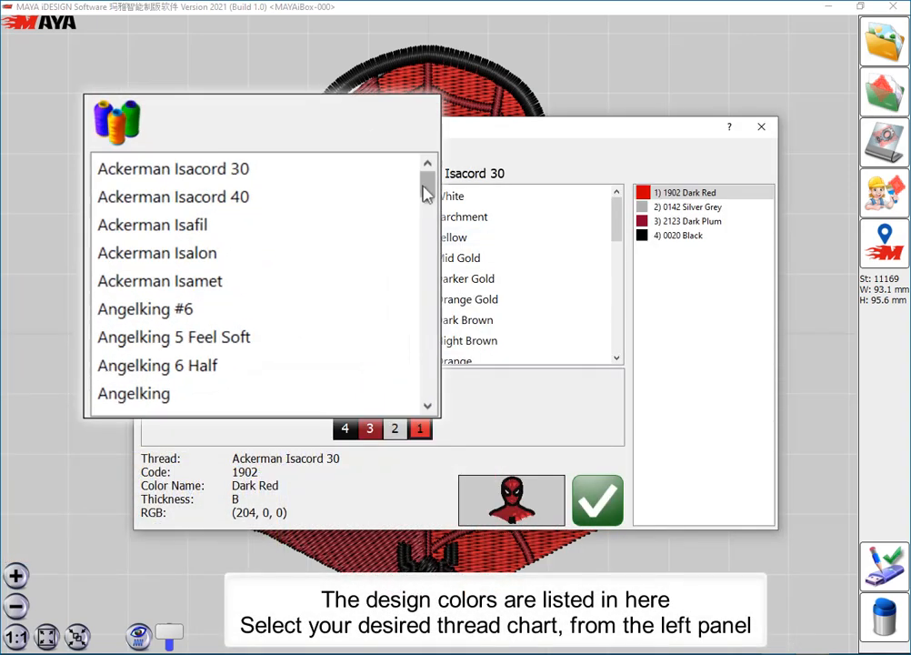
{"action": "left_click_drag", "start_coordinate": [430, 184], "coordinate": [371, 292]}
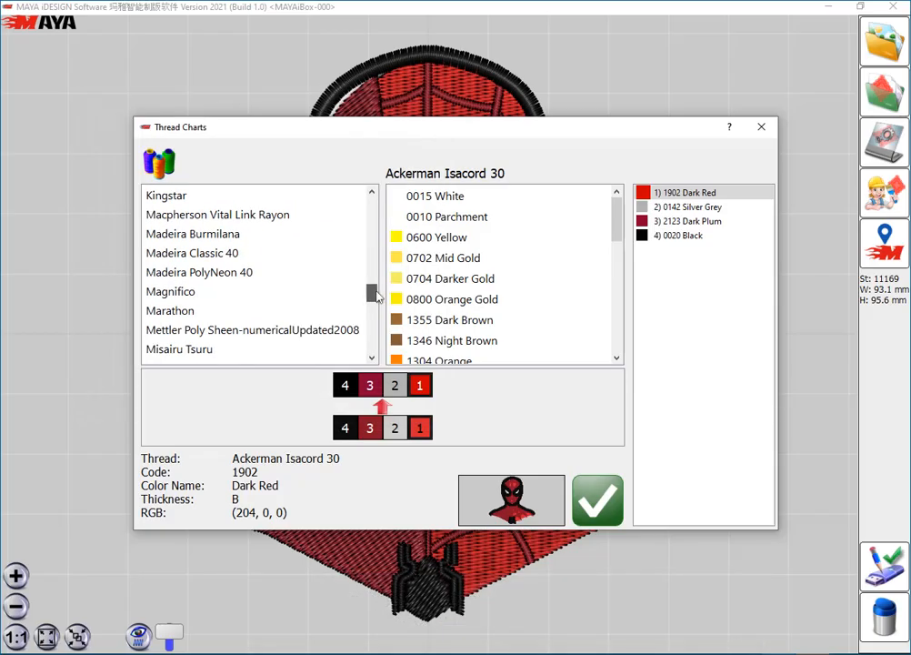
{"action": "left_click", "coordinate": [226, 254]}
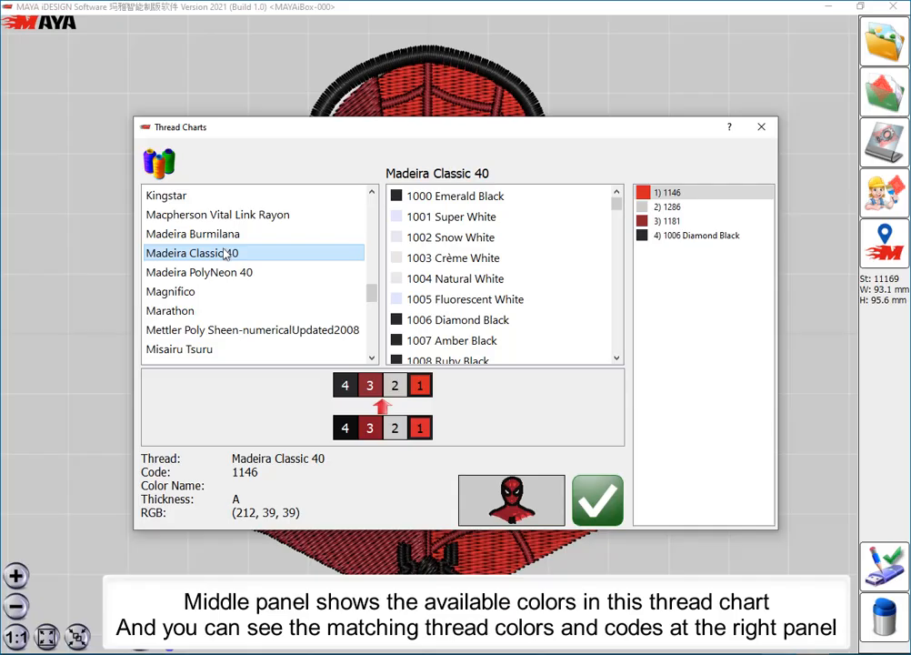
{"action": "left_click", "coordinate": [669, 207]}
{"action": "left_click", "coordinate": [657, 222]}
{"action": "left_click", "coordinate": [649, 251]}
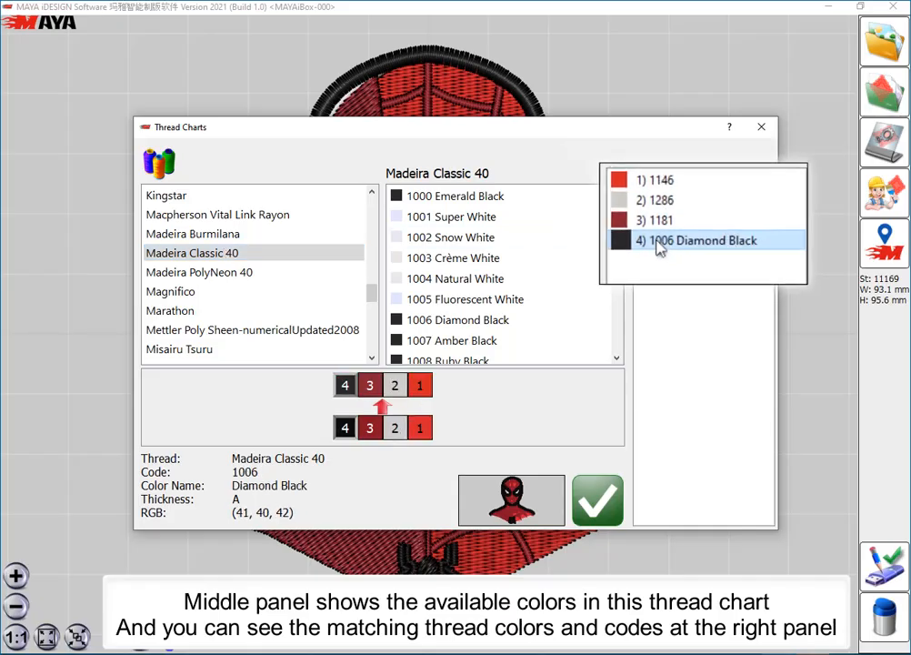
{"action": "left_click", "coordinate": [610, 512]}
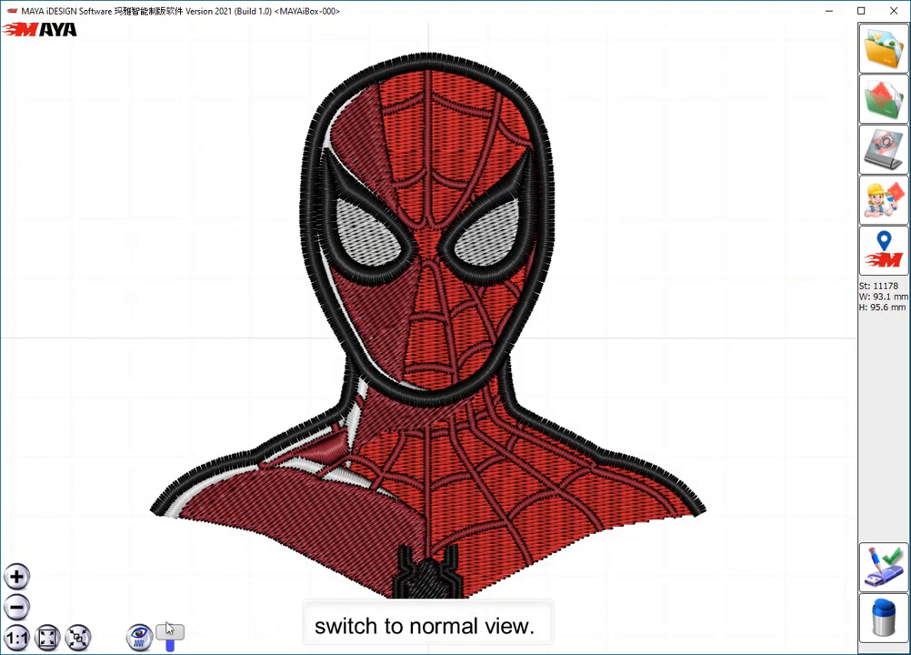
Switch the design to normal view and open it in the Digitizing Center
{"action": "left_click", "coordinate": [139, 636]}
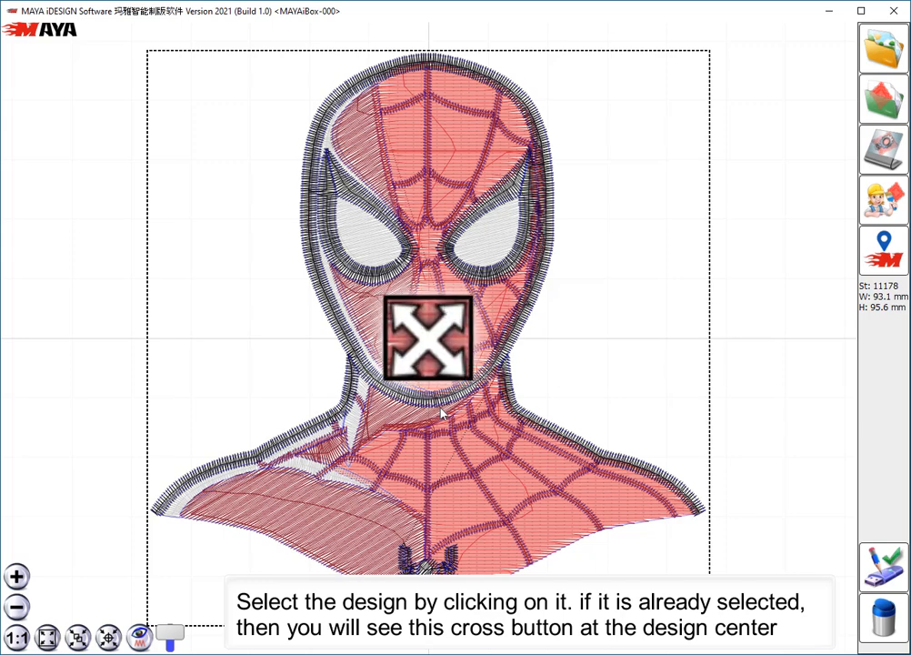
{"action": "left_click", "coordinate": [884, 200]}
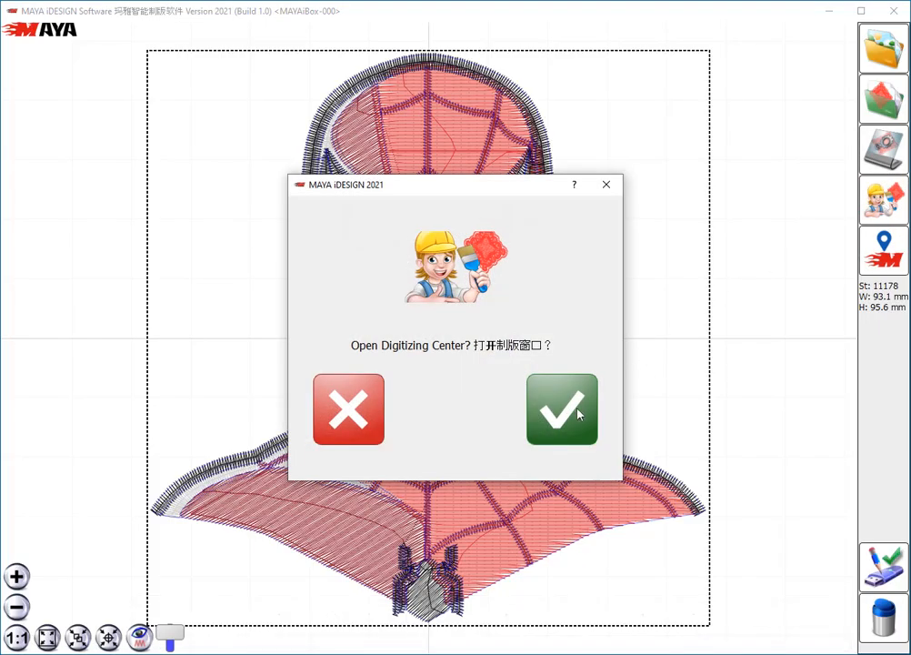
{"action": "left_click", "coordinate": [575, 413]}
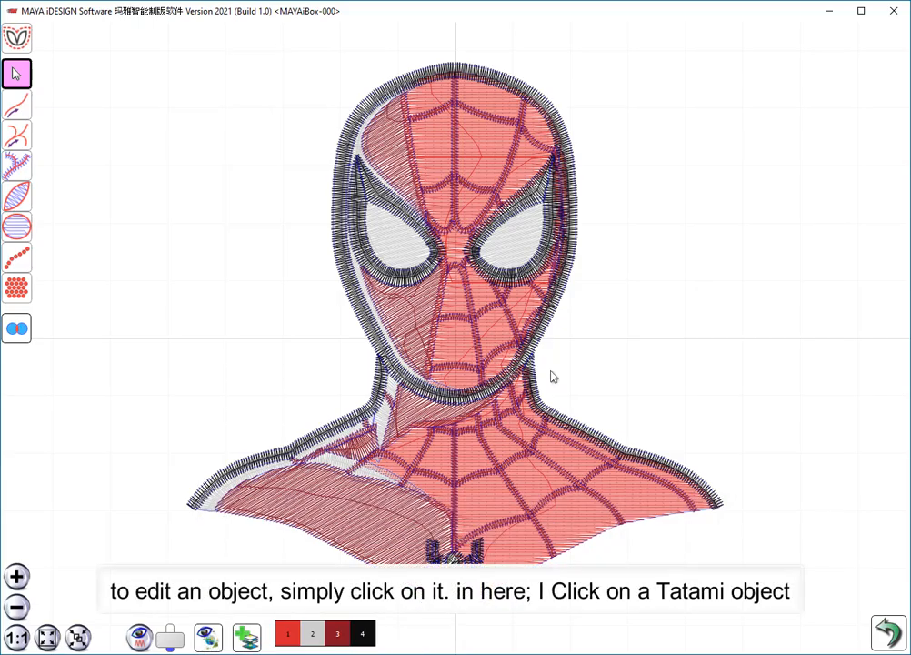
Rotate the dark red Tatami cheek object's fill angle to 343 degrees and set its stitch spacing to about 0.88 mm
{"action": "left_click", "coordinate": [415, 324]}
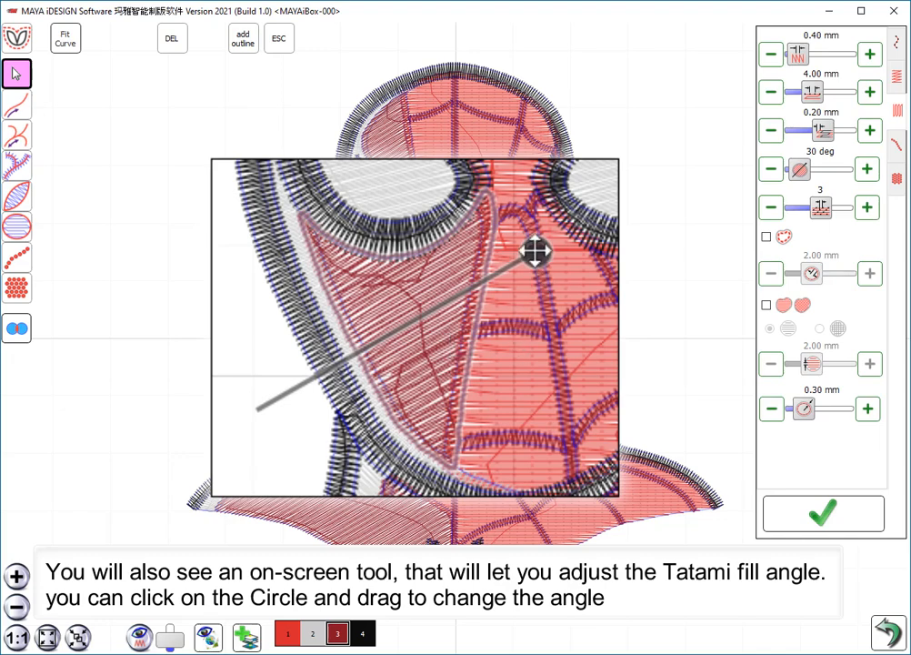
{"action": "left_click_drag", "start_coordinate": [536, 252], "coordinate": [524, 368]}
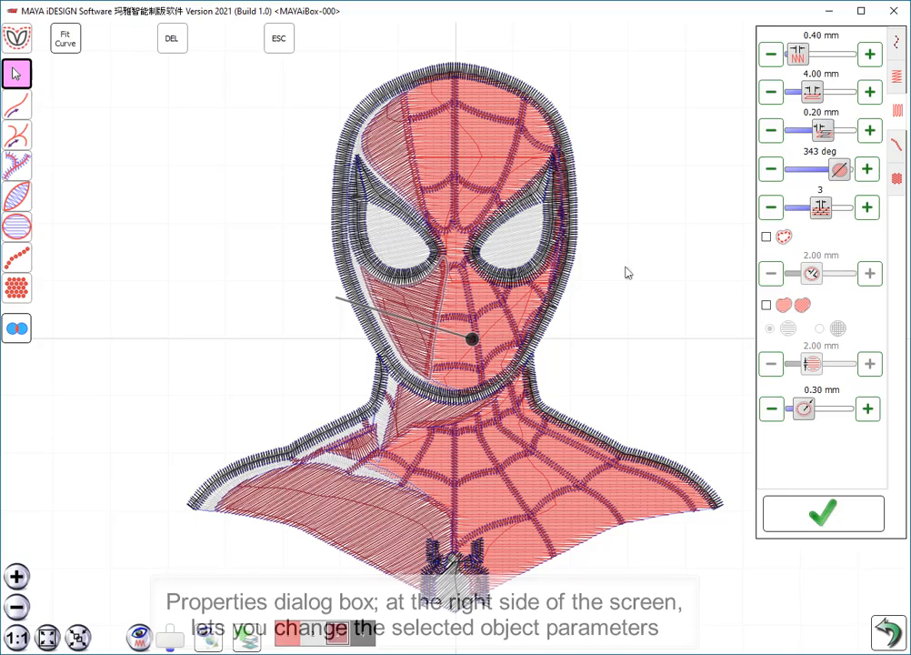
{"action": "mouse_move", "coordinate": [806, 60]}
{"action": "left_mouse_down"}
{"action": "mouse_move", "coordinate": [832, 61]}
{"action": "mouse_move", "coordinate": [818, 61]}
{"action": "left_mouse_up"}
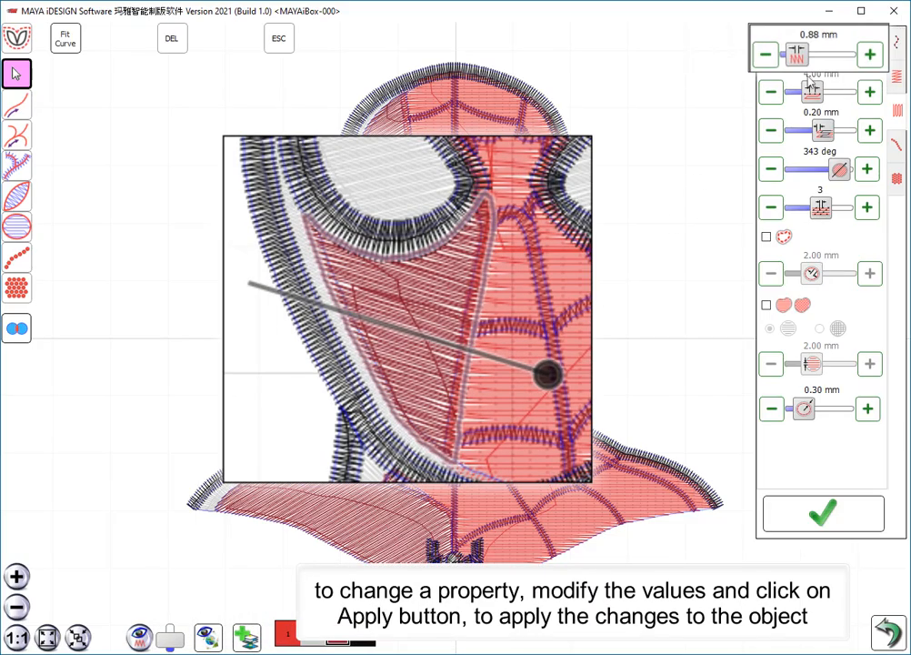
{"action": "left_click", "coordinate": [824, 516]}
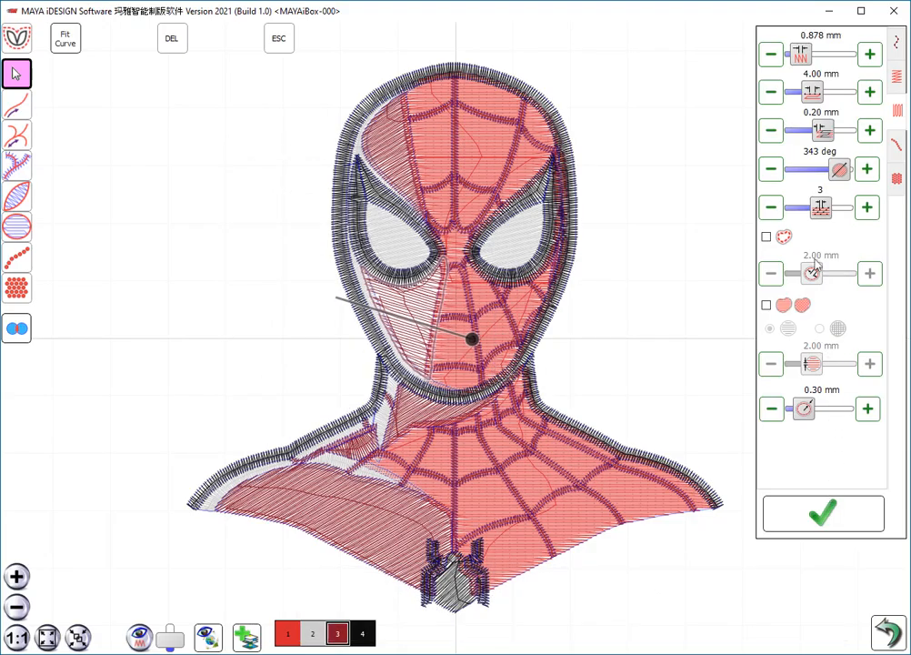
Set the cheek object's fill angle to 0 degrees and add a contour underlay with a 2.00 mm stitch length
{"action": "left_click_drag", "start_coordinate": [840, 171], "coordinate": [796, 170]}
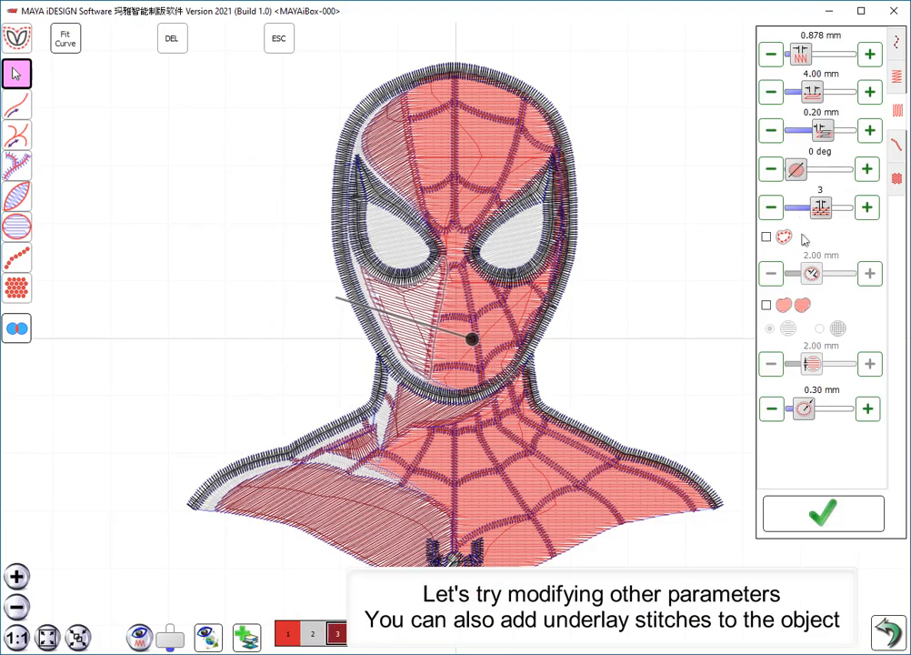
{"action": "left_click", "coordinate": [828, 500]}
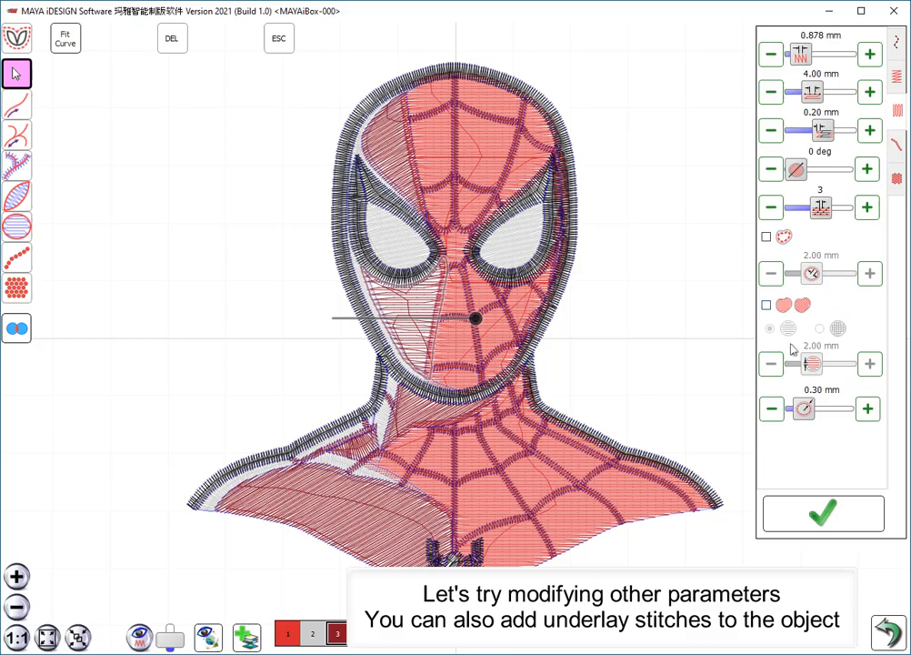
{"action": "left_click", "coordinate": [766, 237]}
{"action": "scroll", "coordinate": [413, 310], "scroll_direction": "up", "scroll_amount": 5}
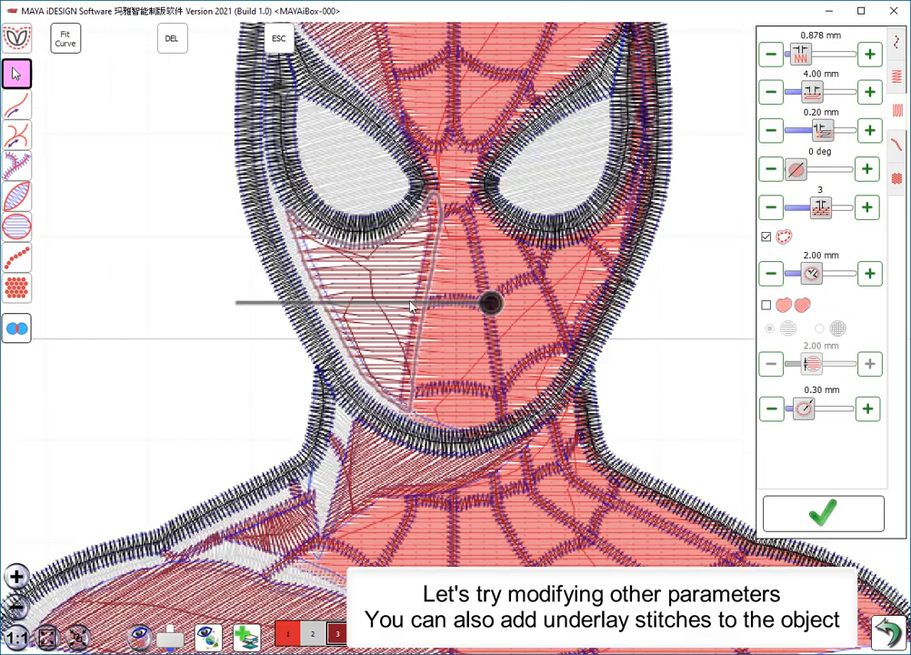
{"action": "scroll", "coordinate": [485, 356], "scroll_direction": "up", "scroll_amount": 1}
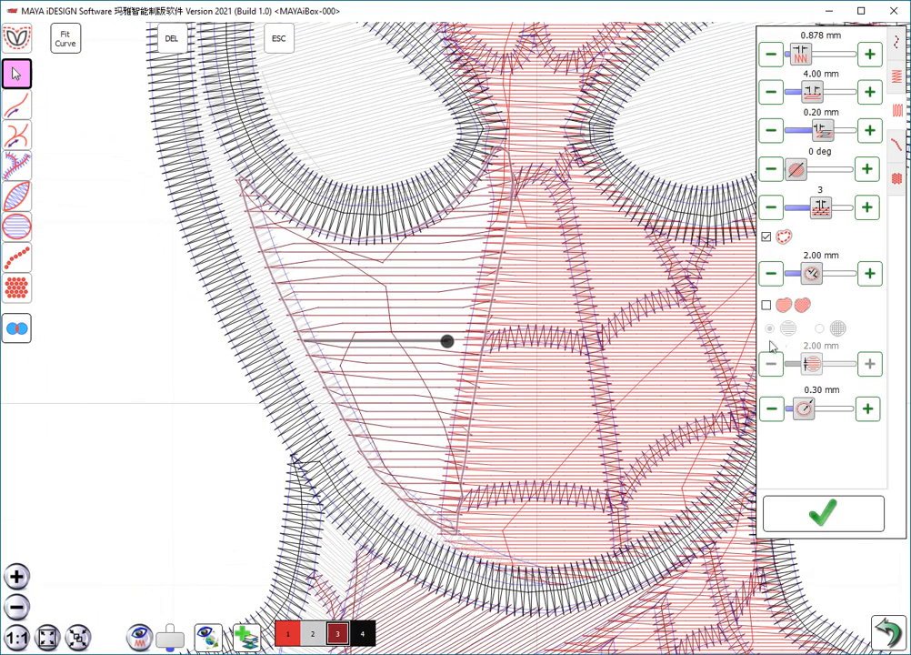
{"action": "left_click", "coordinate": [824, 512]}
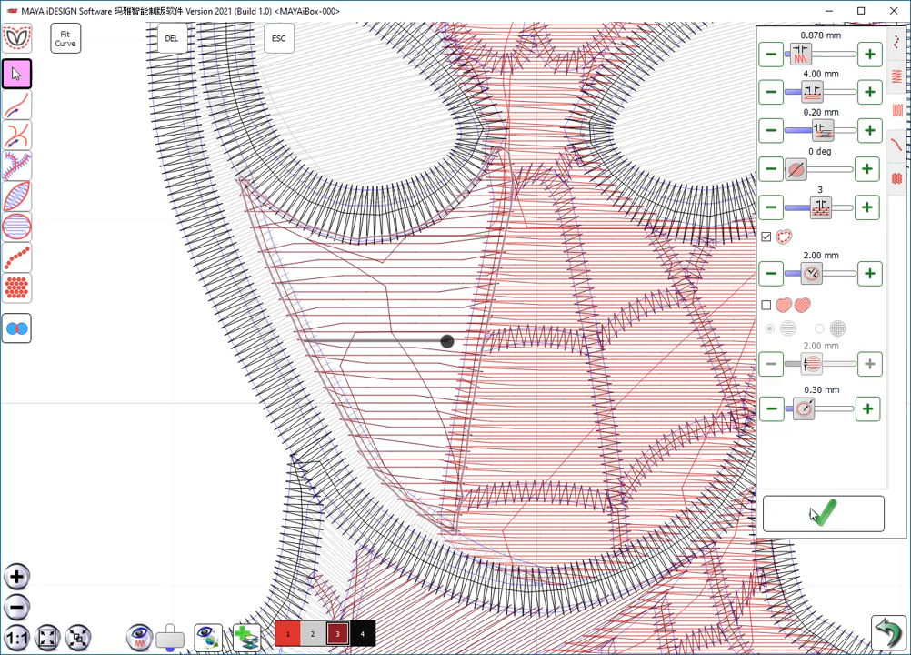
Add a crosshatch fill underlay with 2.00 mm spacing to the cheek object
{"action": "left_click", "coordinate": [766, 305]}
{"action": "left_click", "coordinate": [772, 364]}
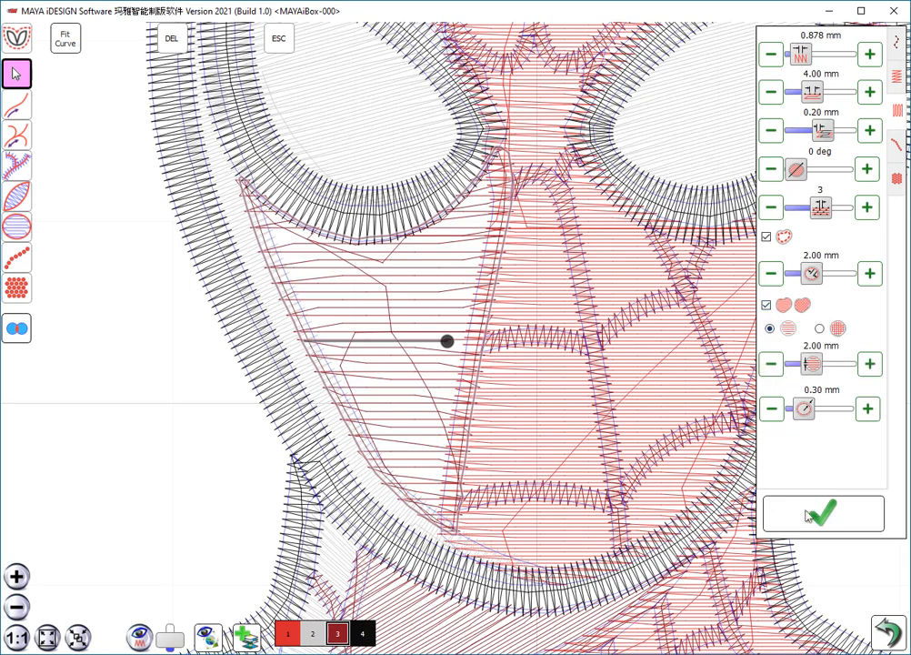
{"action": "left_click", "coordinate": [820, 329]}
{"action": "left_click", "coordinate": [828, 515]}
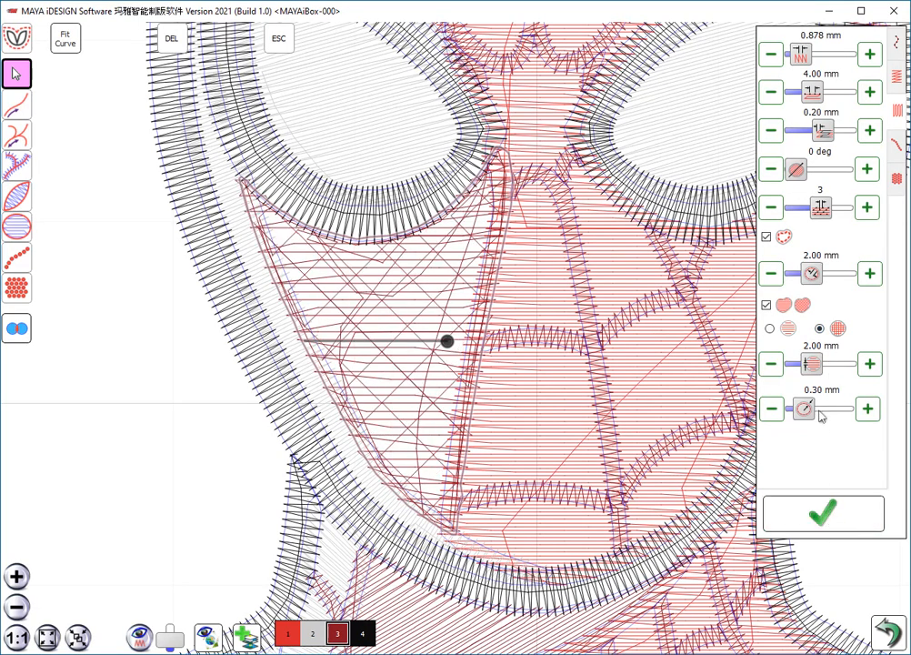
Select all the dark red objects and set their Tatami stitch spacing to 0.6 mm and fill angle to 46 degrees
{"action": "scroll", "coordinate": [439, 448], "scroll_direction": "down", "scroll_amount": 4}
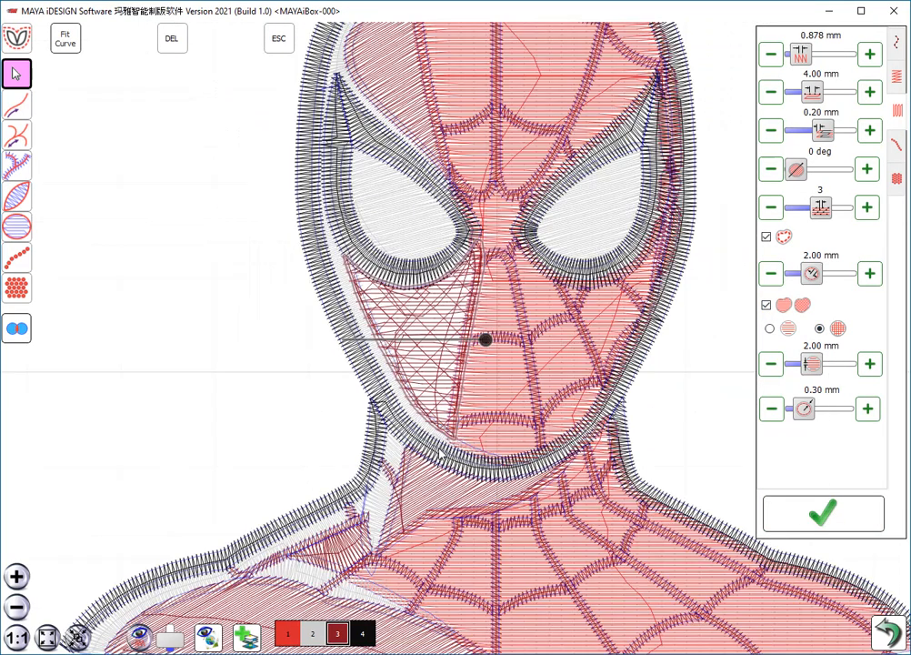
{"action": "right_click", "coordinate": [435, 462]}
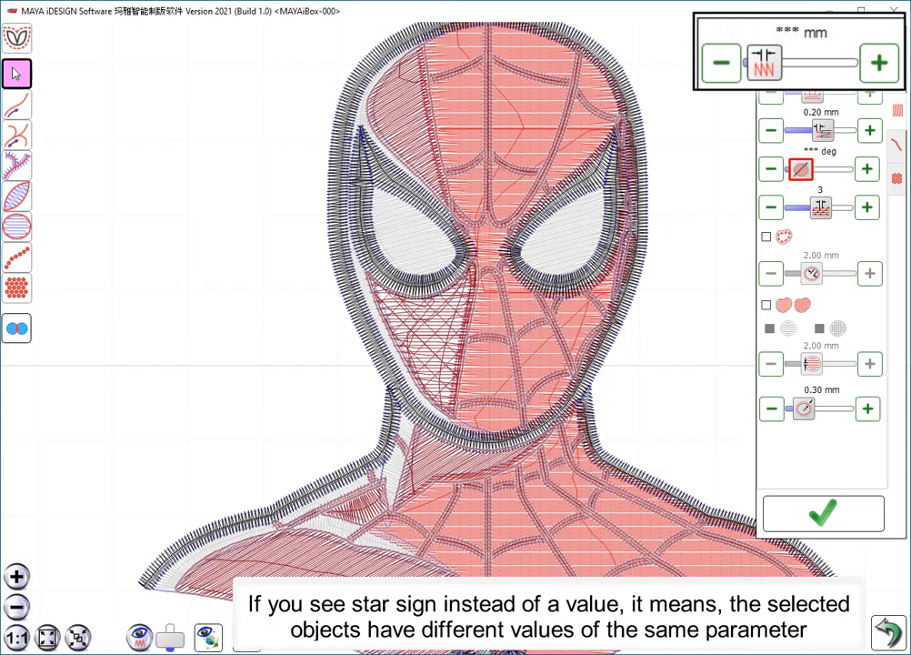
{"action": "left_click_drag", "start_coordinate": [798, 65], "coordinate": [799, 64]}
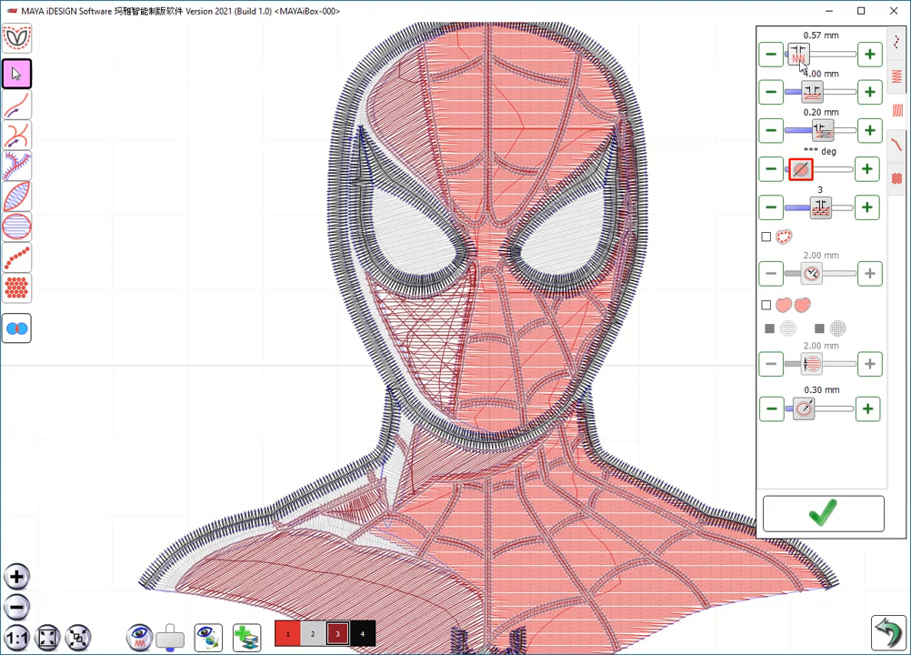
{"action": "left_click", "coordinate": [867, 56]}
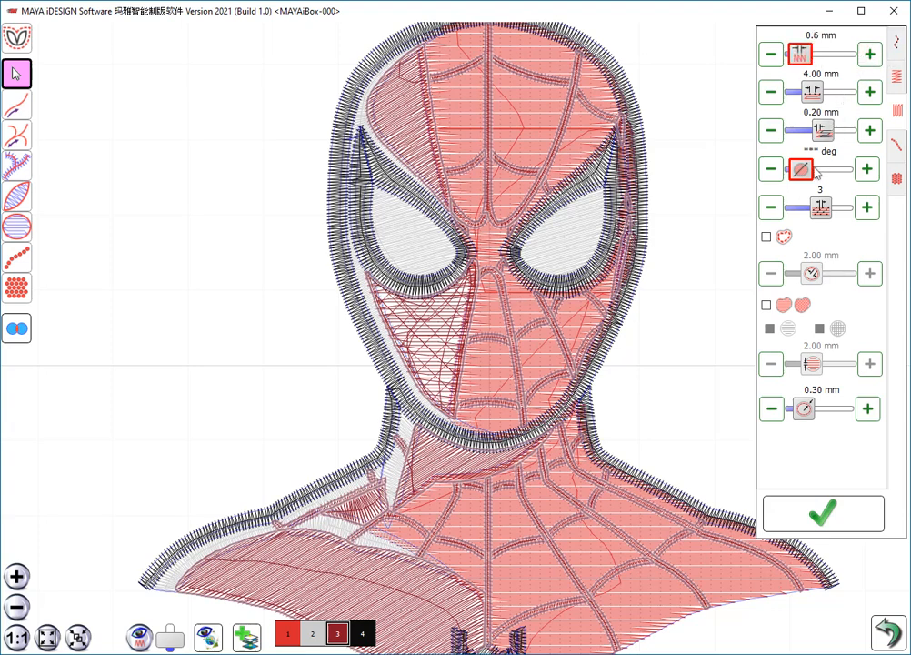
{"action": "left_click_drag", "start_coordinate": [804, 179], "coordinate": [806, 181]}
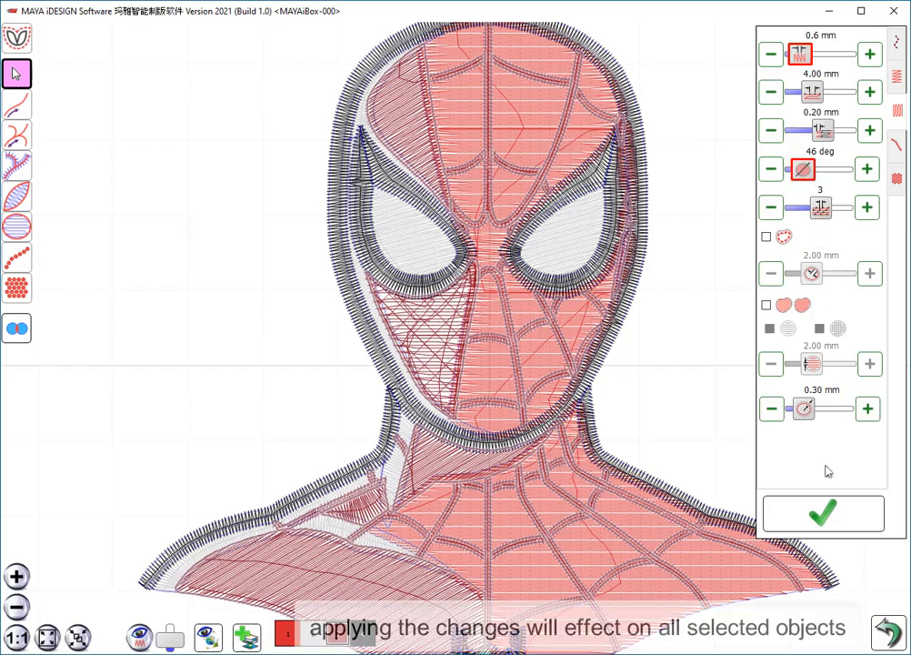
Add a parallel-line fill underlay with 2.00 mm spacing to the selected dark red objects and apply the changes
{"action": "left_click", "coordinate": [765, 304]}
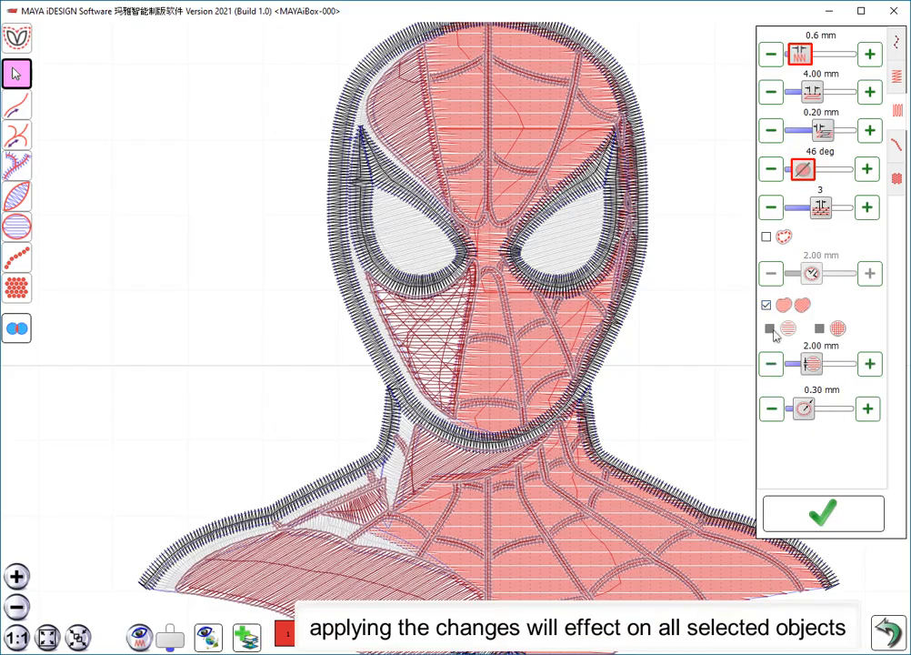
{"action": "left_click", "coordinate": [772, 331]}
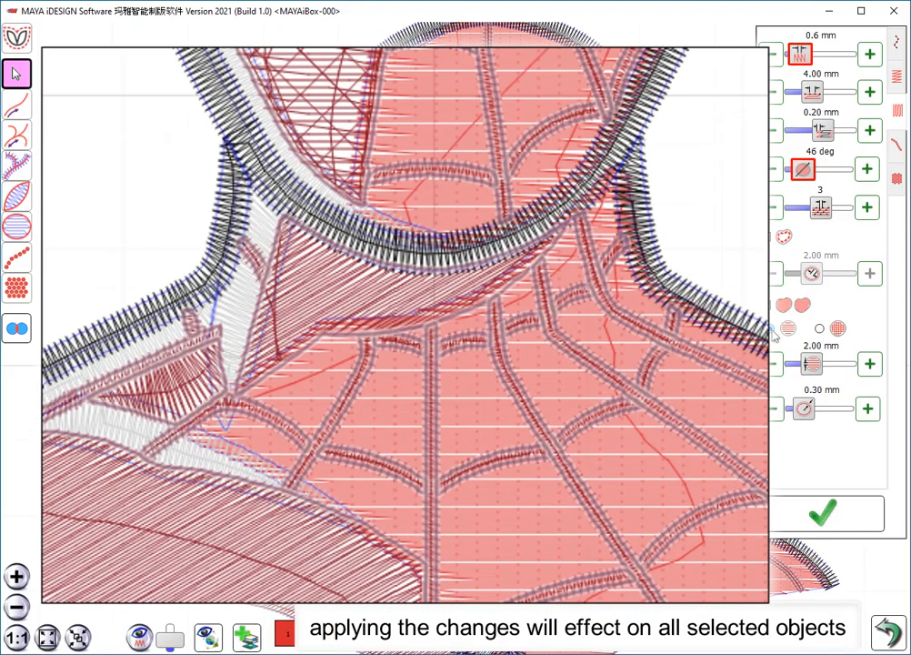
{"action": "left_click", "coordinate": [818, 513]}
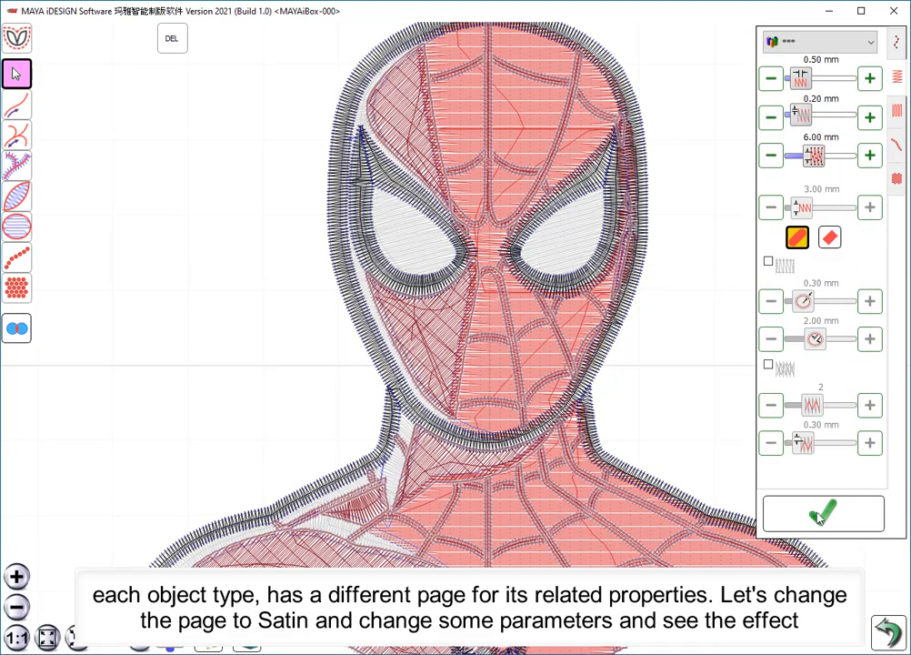
Select the whole design and set its Tatami stitch spacing to about 0.88 mm and its satin spacing to 0.98 mm
{"action": "left_click_drag", "start_coordinate": [802, 79], "coordinate": [812, 84]}
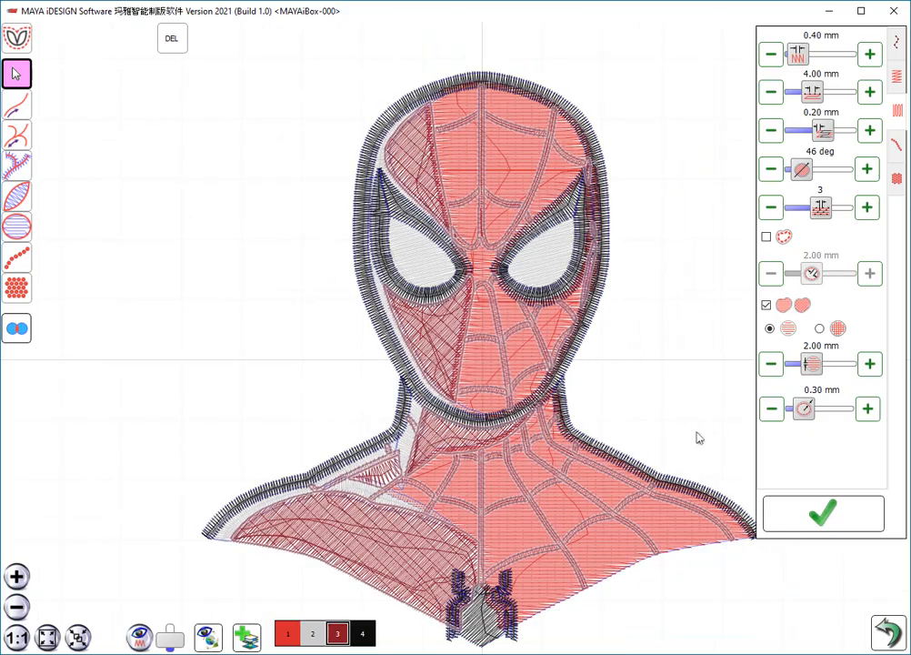
{"action": "left_click_drag", "start_coordinate": [222, 84], "coordinate": [729, 575]}
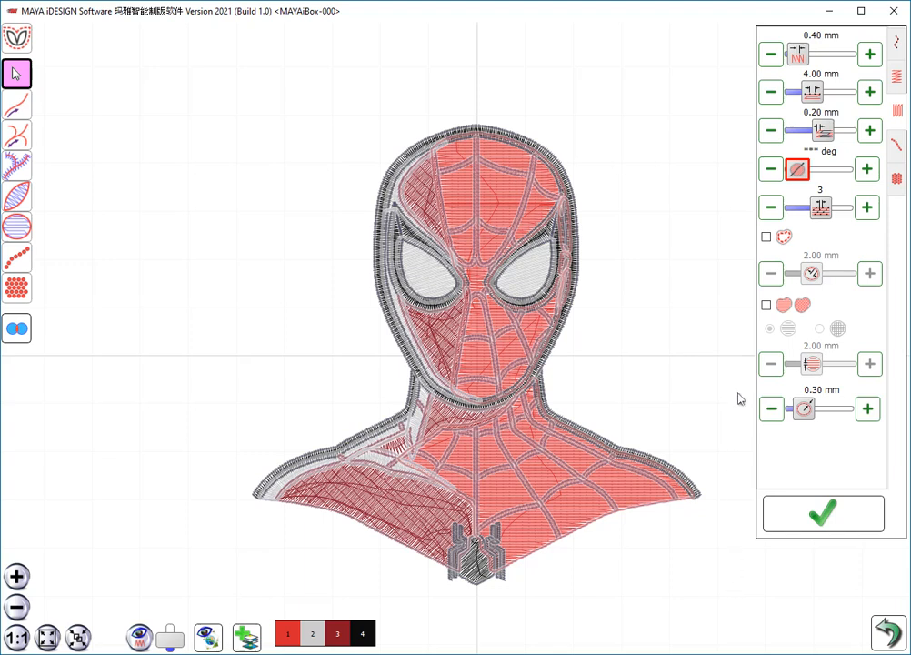
{"action": "left_click_drag", "start_coordinate": [801, 56], "coordinate": [804, 56]}
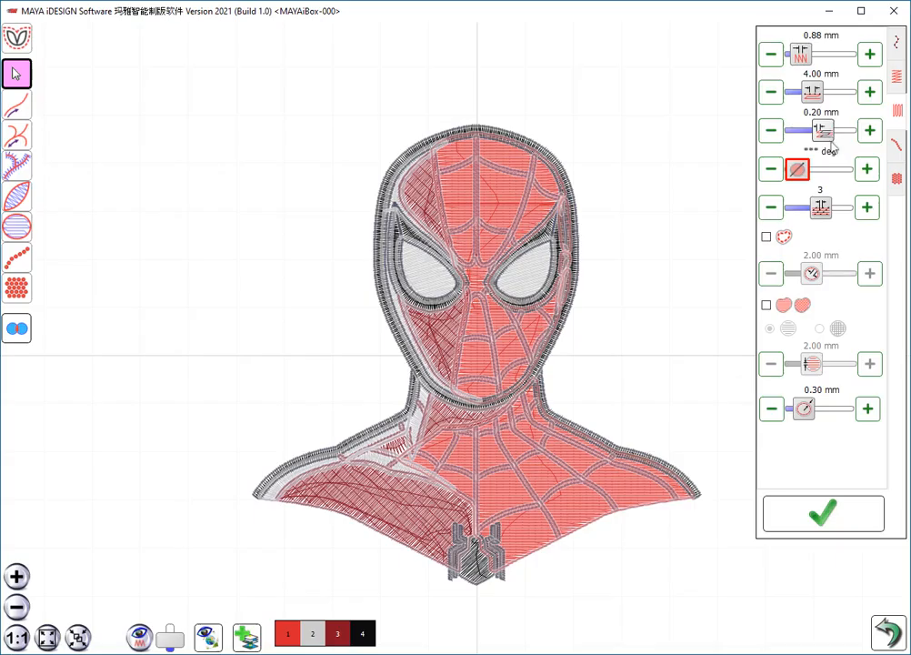
{"action": "left_click", "coordinate": [896, 77]}
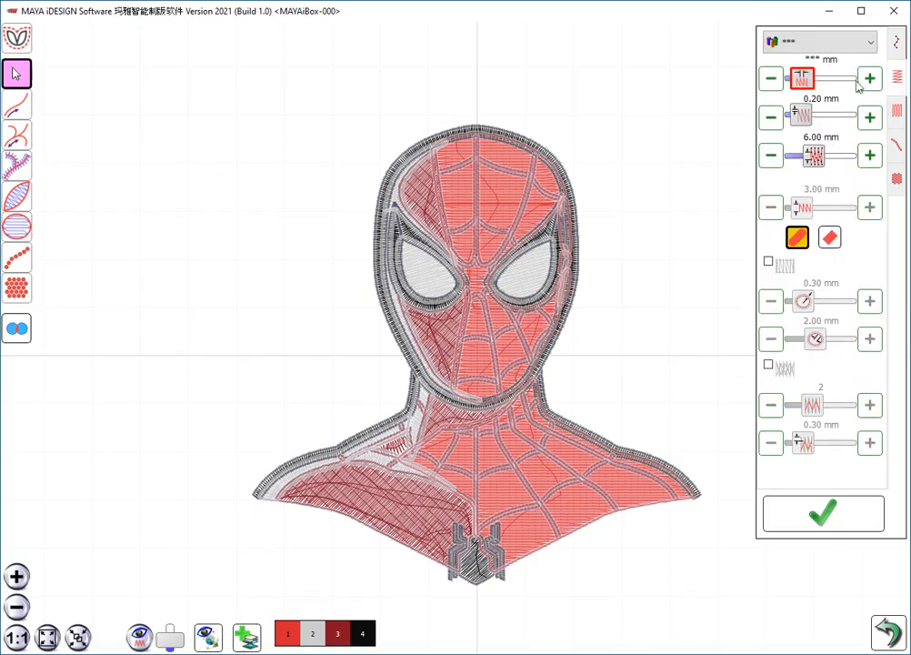
{"action": "left_click_drag", "start_coordinate": [808, 80], "coordinate": [813, 79]}
{"action": "left_click", "coordinate": [810, 516]}
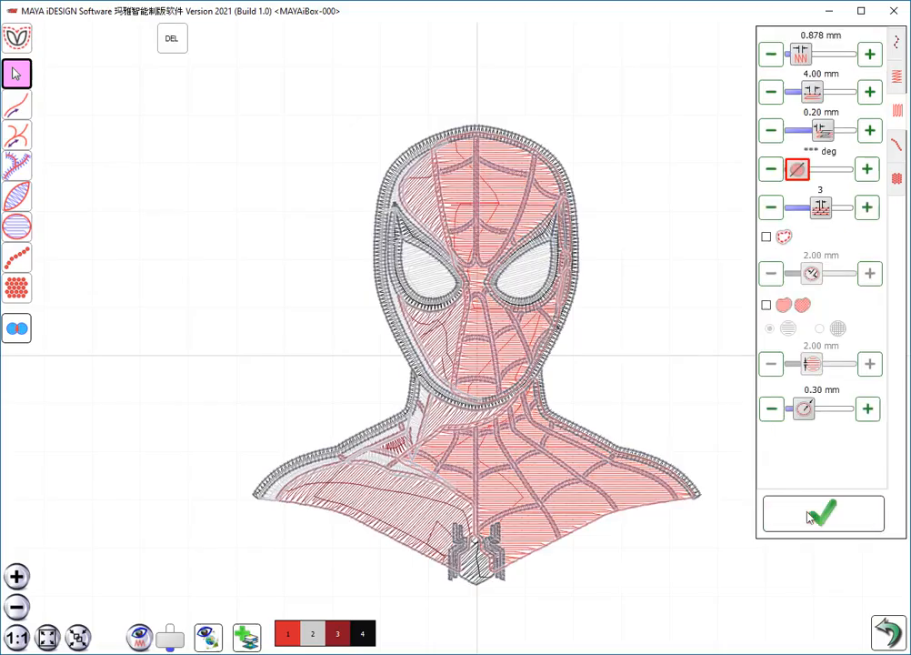
Select only the black satin outline along the left shoulder and neck and adjust the direction of its uppermost angle line
{"action": "left_click", "coordinate": [703, 395]}
{"action": "key", "text": "t"}
{"action": "key", "text": "t"}
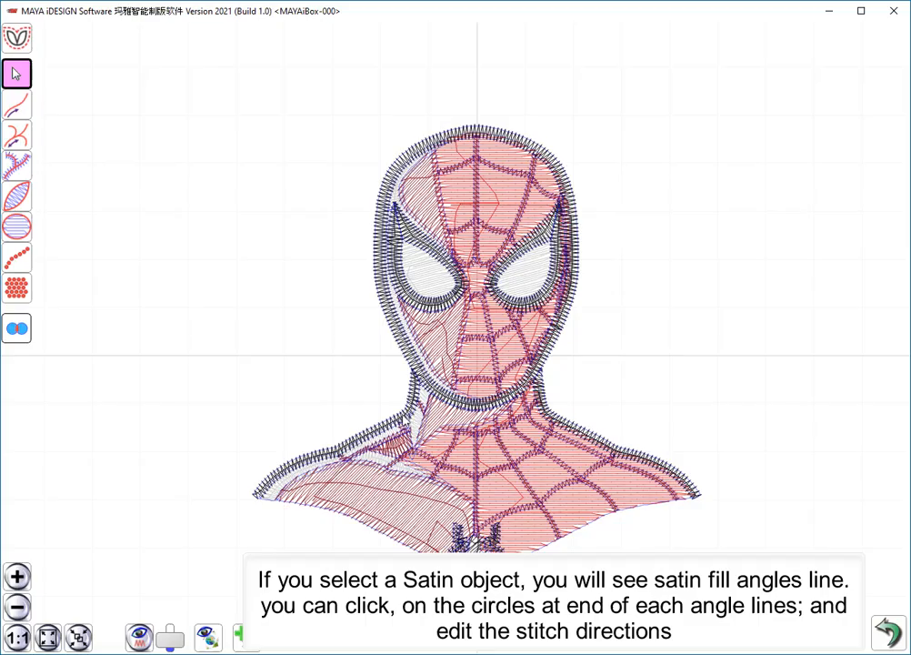
{"action": "left_click", "coordinate": [403, 416]}
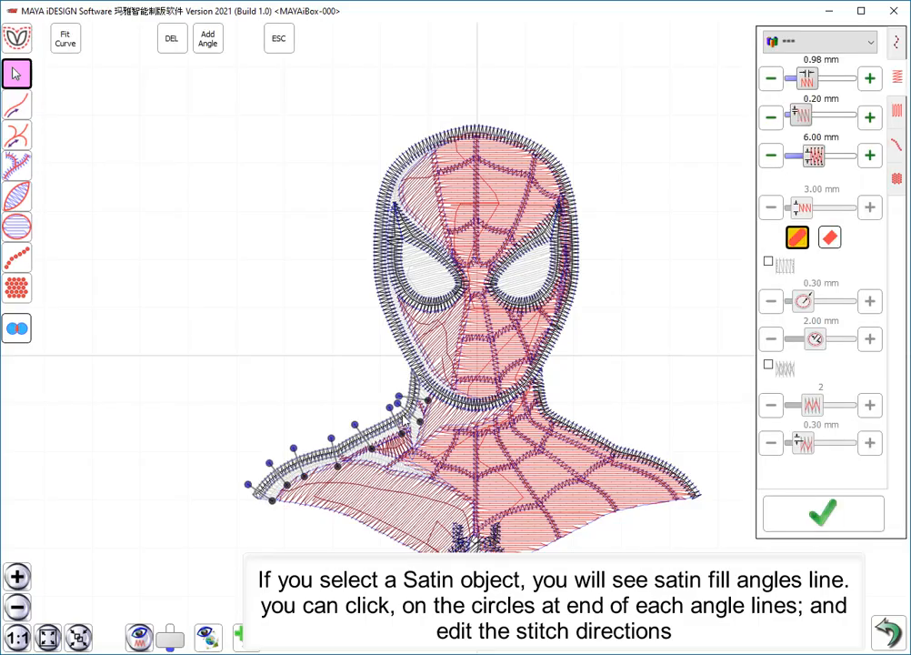
{"action": "scroll", "coordinate": [403, 416], "scroll_direction": "up", "scroll_amount": 5}
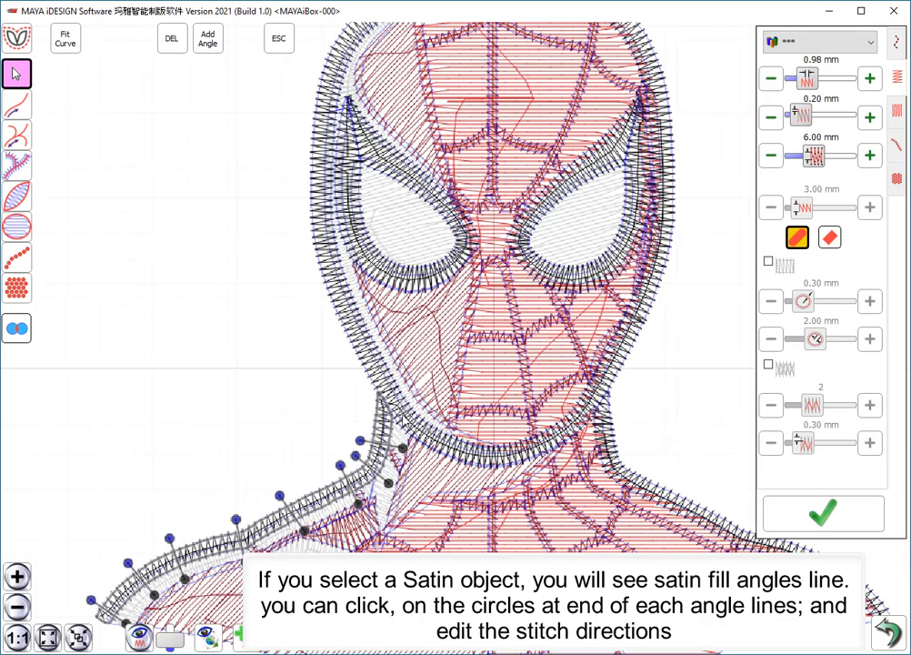
{"action": "middle_click_drag", "start_coordinate": [396, 442], "coordinate": [505, 246]}
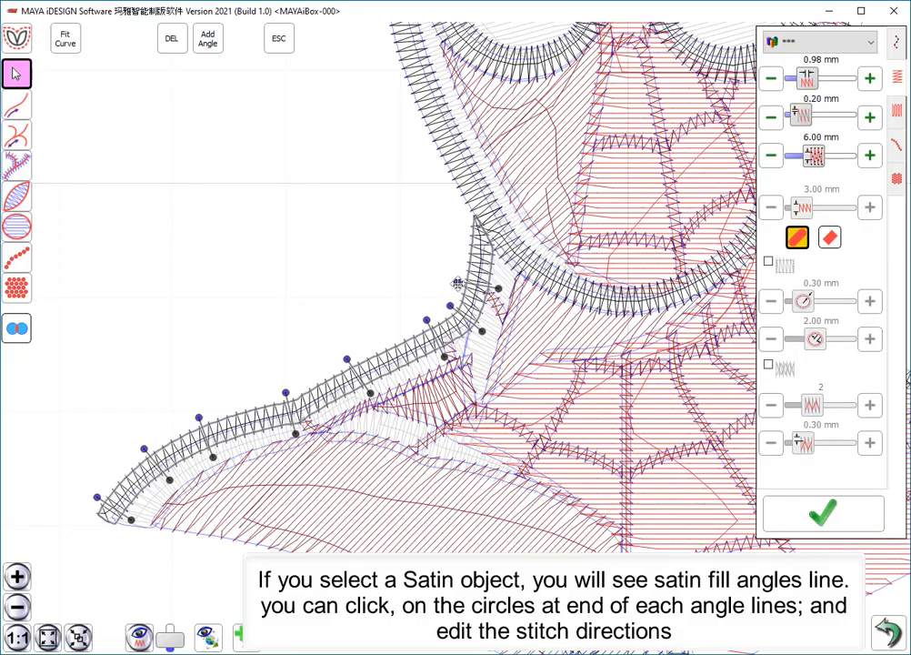
{"action": "left_click_drag", "start_coordinate": [459, 277], "coordinate": [458, 272]}
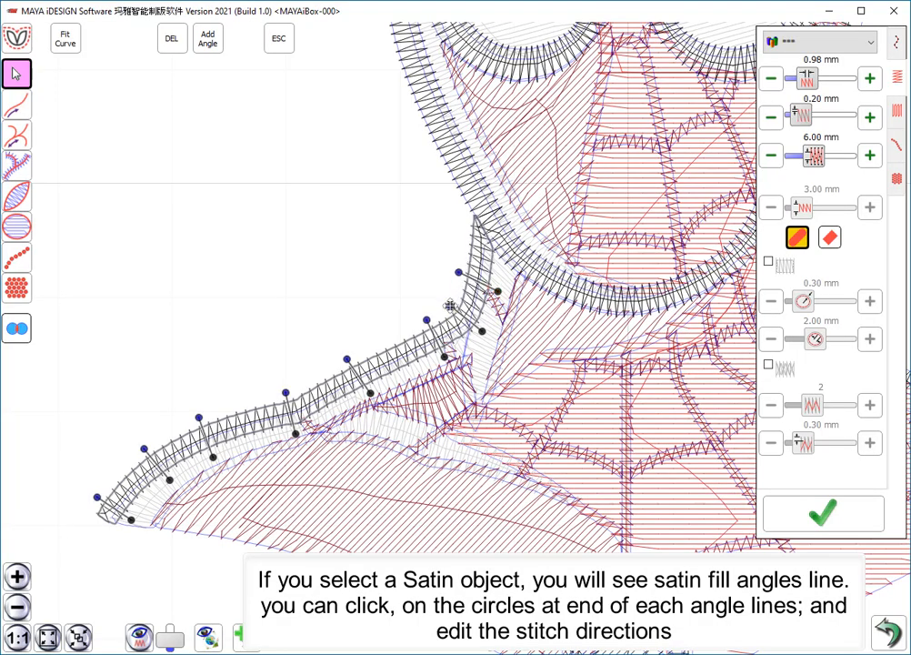
Delete the angle line at the outline's neck bend and add two new ones, one at the bend and one higher on the neck
{"action": "left_click", "coordinate": [168, 48]}
{"action": "left_click", "coordinate": [208, 41]}
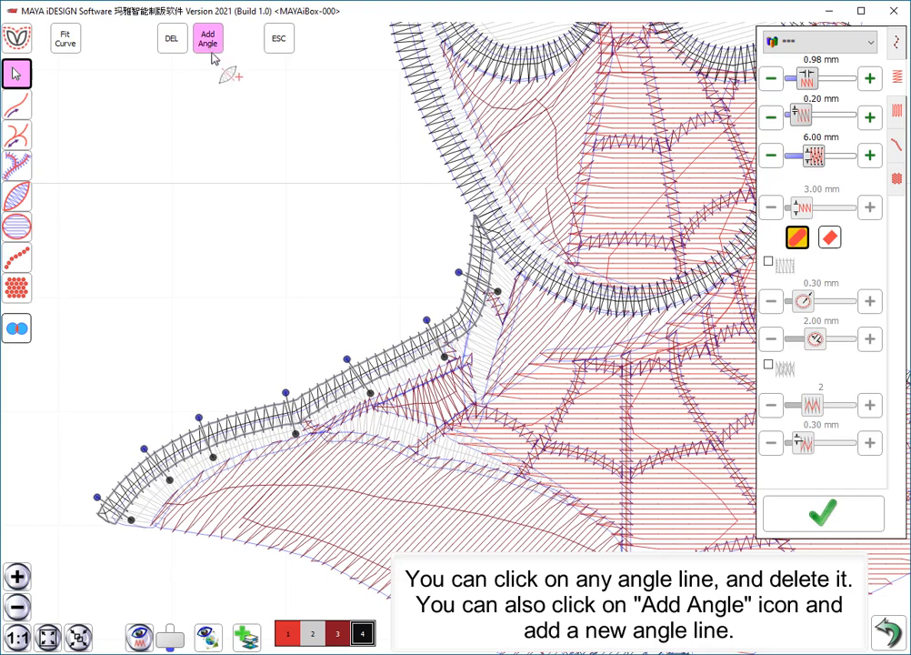
{"action": "left_click_drag", "start_coordinate": [448, 294], "coordinate": [495, 325]}
{"action": "left_click_drag", "start_coordinate": [452, 237], "coordinate": [503, 266]}
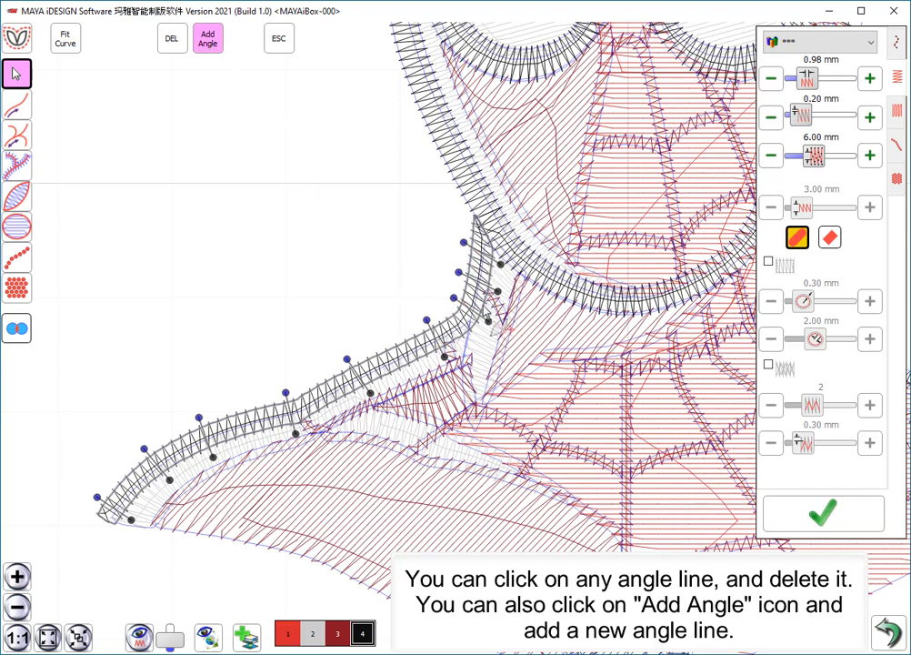
Try to move the inner end of the outline's topmost angle line upward beyond the end of the outline
{"action": "scroll", "coordinate": [485, 315], "scroll_direction": "down", "scroll_amount": 2}
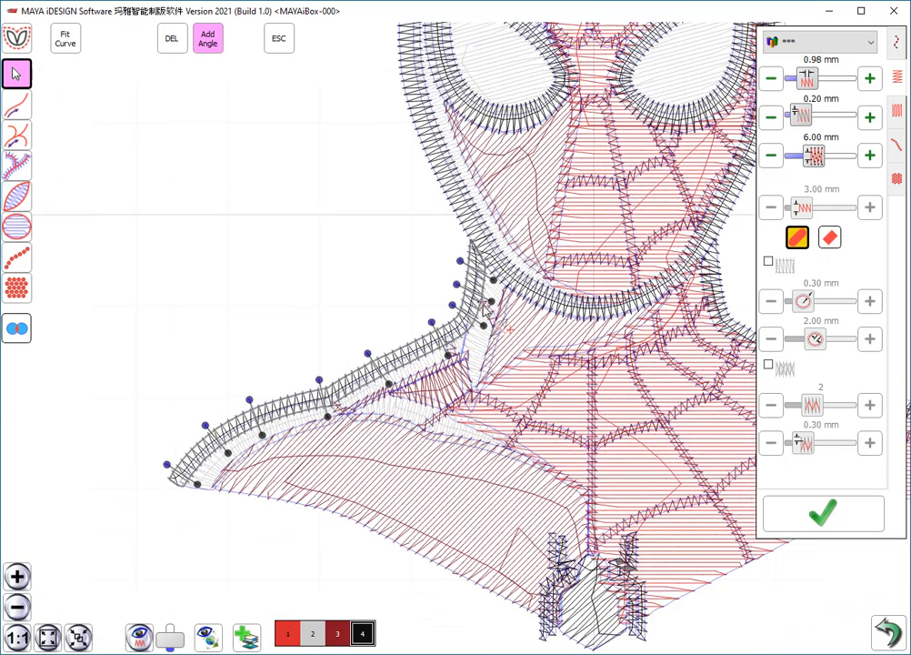
{"action": "middle_click_drag", "start_coordinate": [487, 297], "coordinate": [399, 341]}
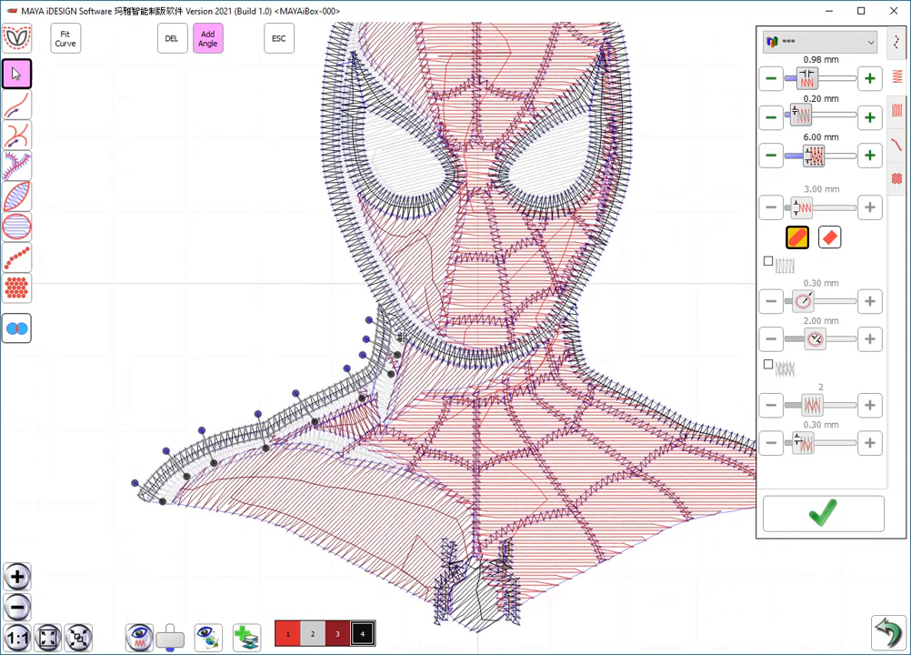
{"action": "left_click_drag", "start_coordinate": [400, 337], "coordinate": [397, 301]}
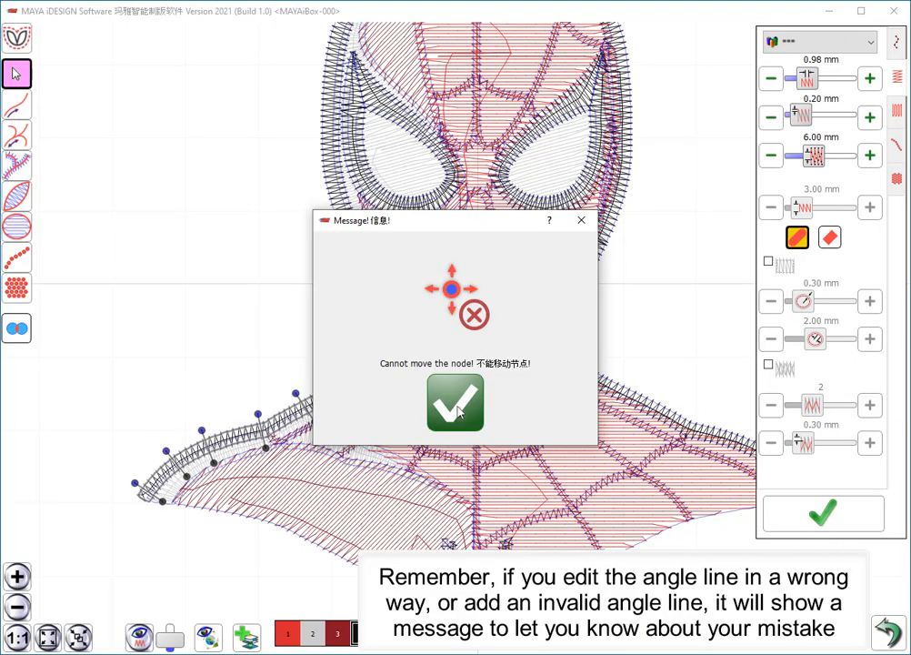
{"action": "left_click", "coordinate": [458, 411]}
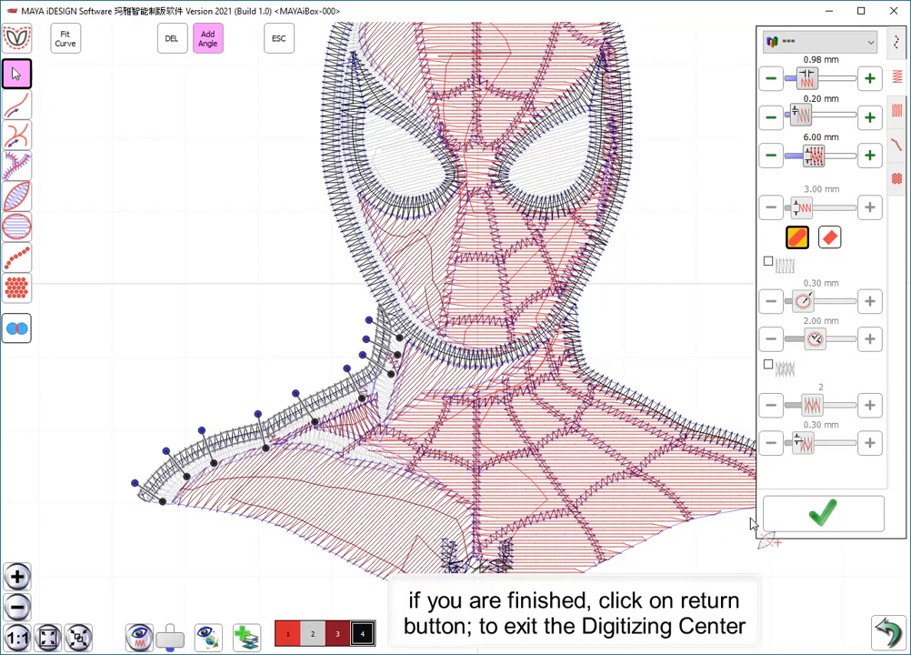
Exit the Digitizing Center and move the whole design one major grid square to the left
{"action": "left_click", "coordinate": [866, 600]}
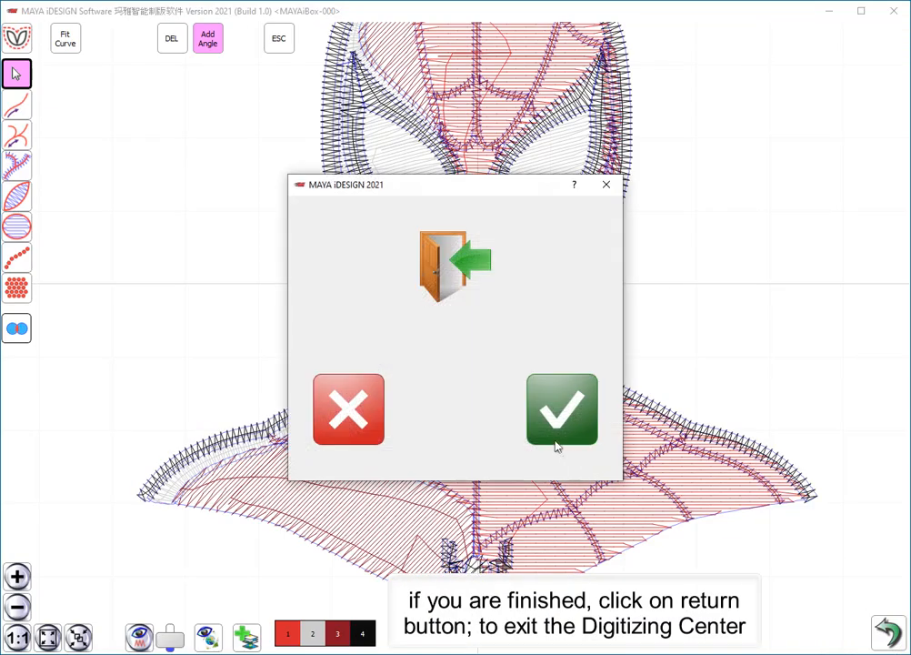
{"action": "left_click", "coordinate": [561, 425]}
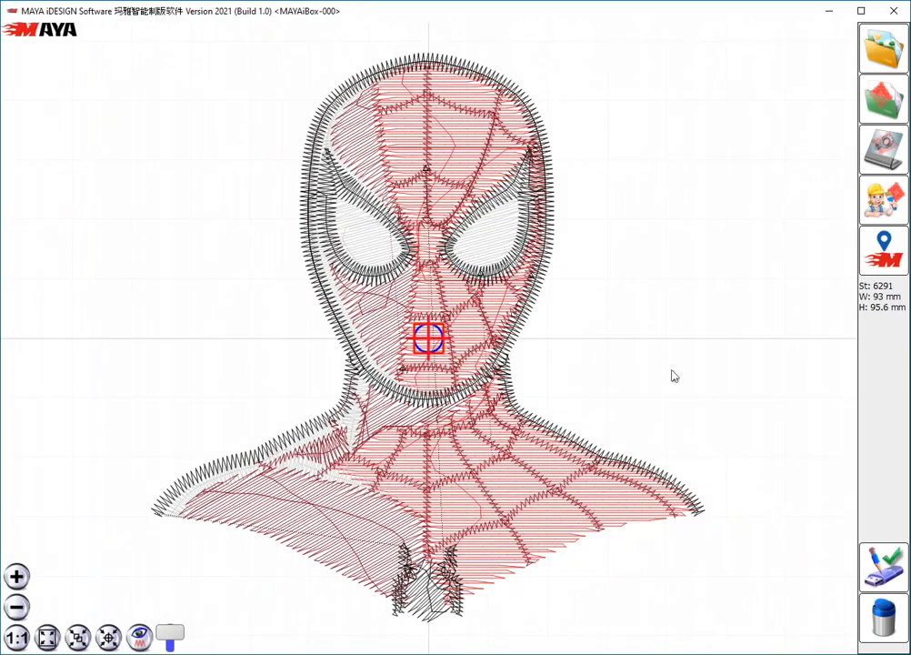
{"action": "scroll", "coordinate": [671, 375], "scroll_direction": "down", "scroll_amount": 3}
{"action": "scroll", "coordinate": [518, 406], "scroll_direction": "down", "scroll_amount": 1}
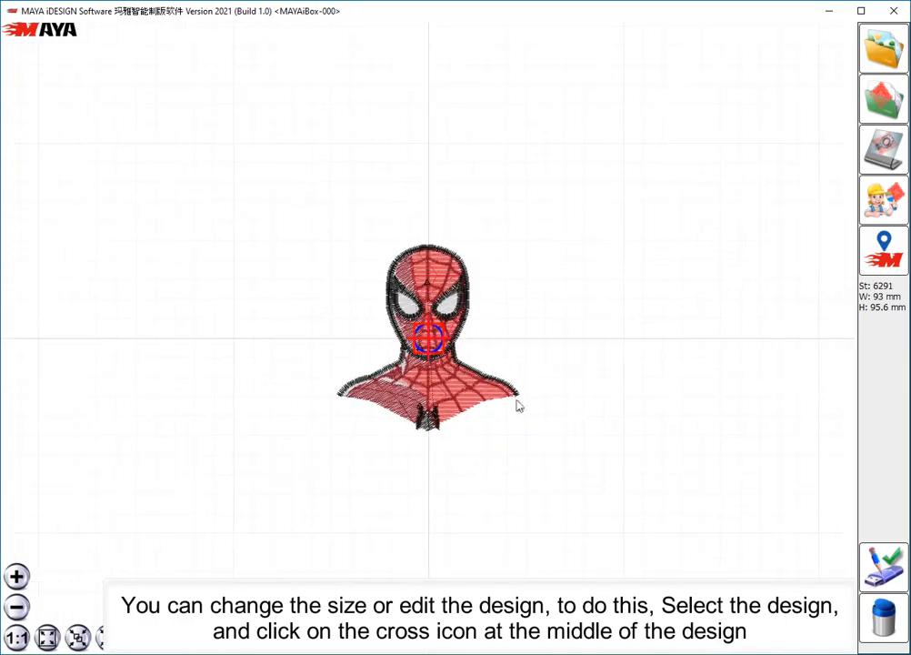
{"action": "left_click", "coordinate": [477, 391]}
{"action": "left_click_drag", "start_coordinate": [428, 335], "coordinate": [233, 338]}
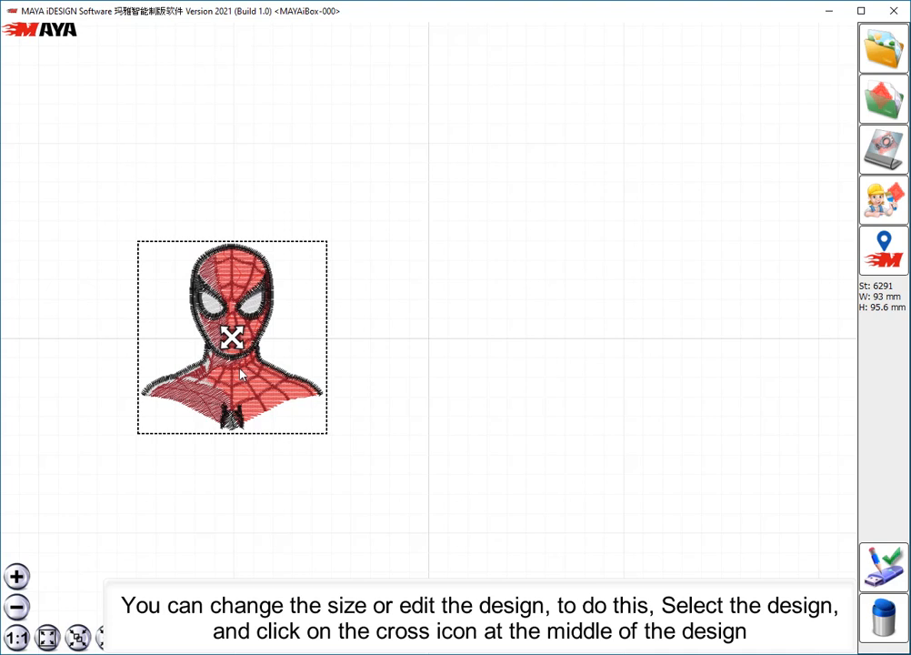
Reopen the design's source image settings, resize the image to about 114 by 119 mm and proceed to its colour layers
{"action": "left_click", "coordinate": [233, 339]}
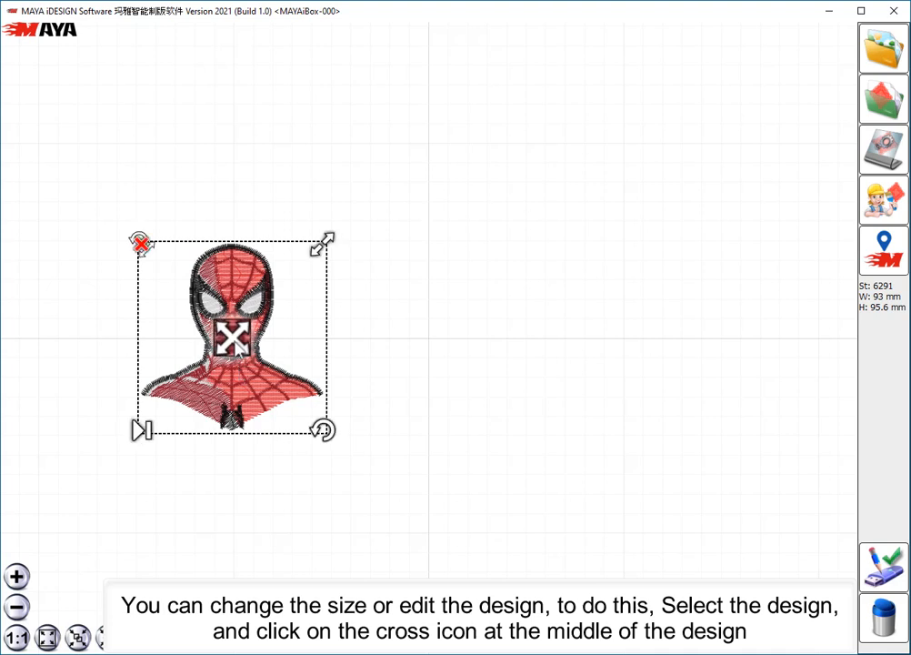
{"action": "left_click", "coordinate": [233, 339]}
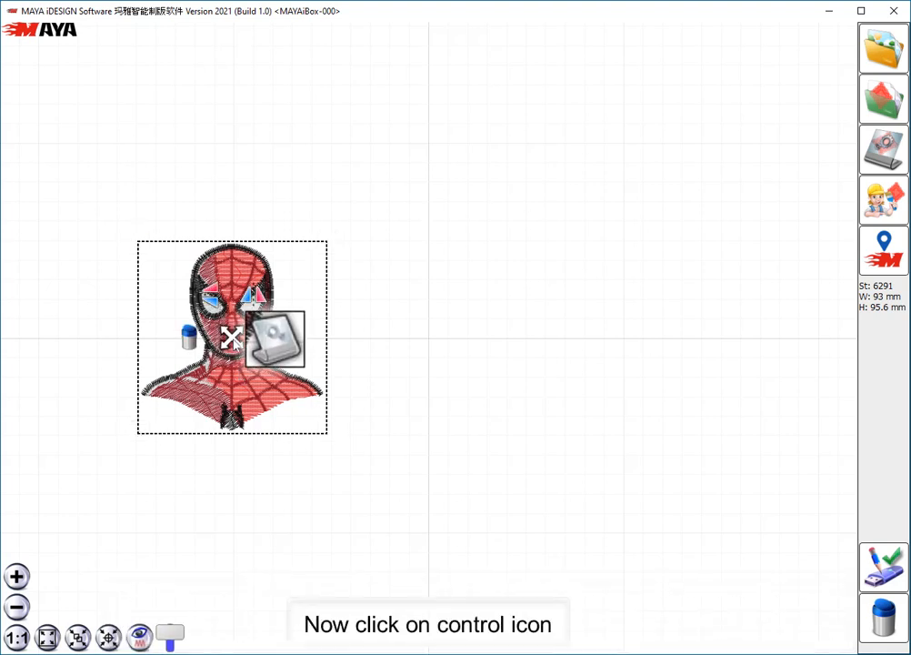
{"action": "left_click", "coordinate": [277, 343]}
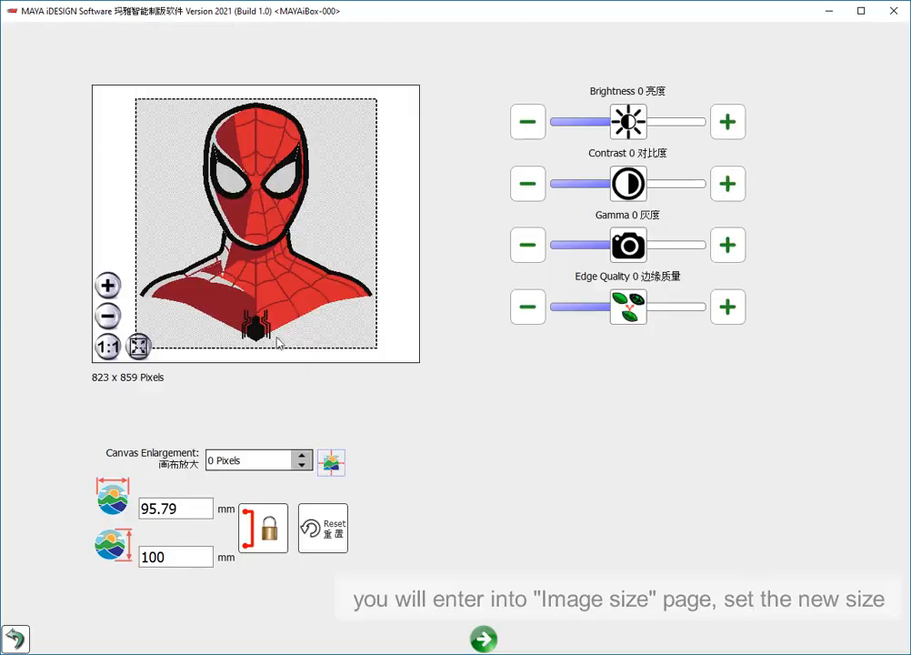
{"action": "left_click", "coordinate": [166, 559]}
{"action": "left_click", "coordinate": [566, 116]}
{"action": "left_click", "coordinate": [629, 116]}
{"action": "left_click", "coordinate": [630, 252]}
{"action": "left_click", "coordinate": [766, 283]}
{"action": "left_click", "coordinate": [488, 641]}
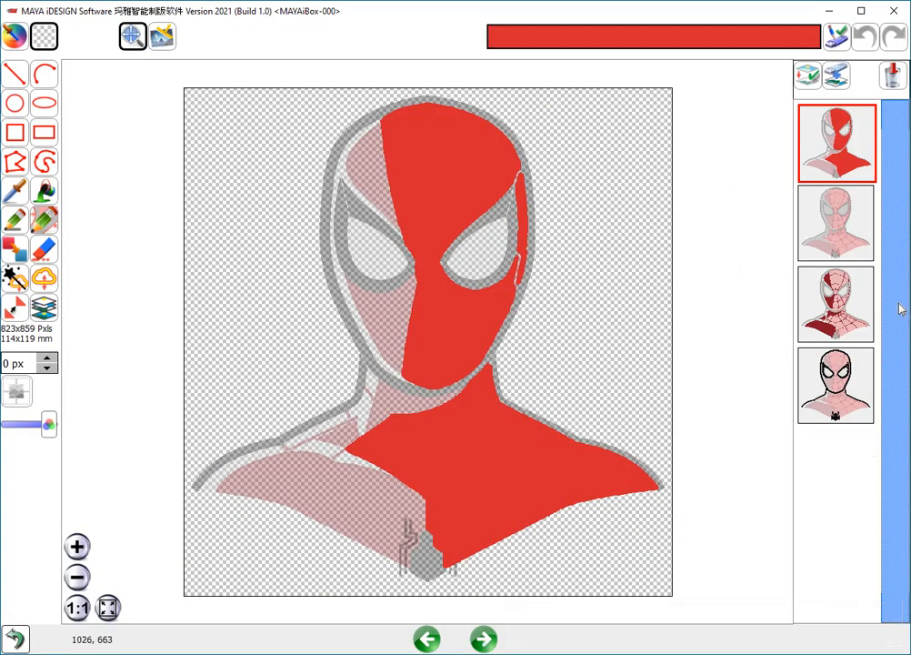
Select the black layer that contains the outline and the spider emblem
{"action": "left_click", "coordinate": [846, 232]}
{"action": "left_click", "coordinate": [846, 291]}
{"action": "left_click", "coordinate": [821, 382]}
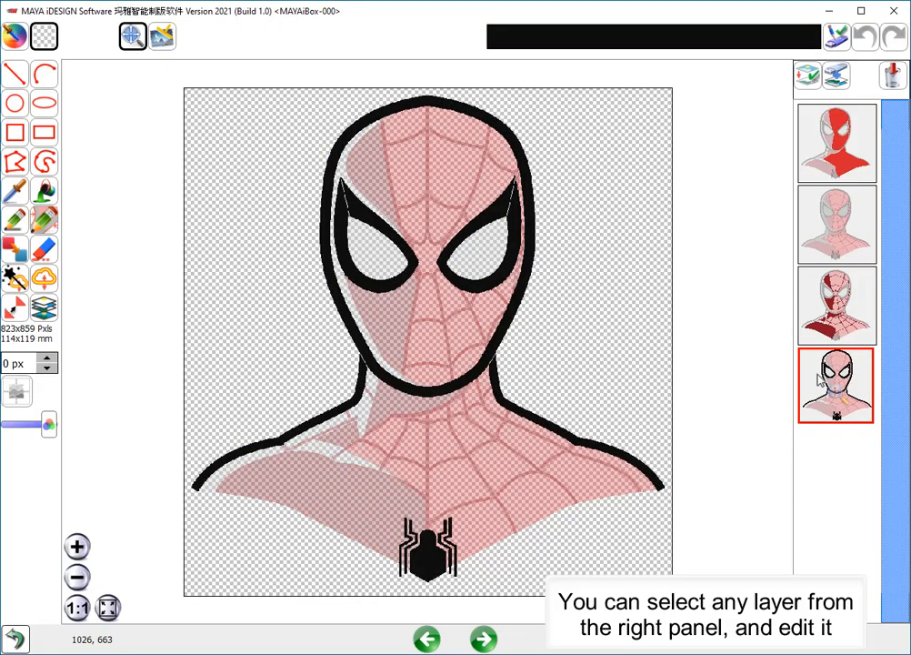
{"action": "scroll", "coordinate": [423, 536], "scroll_direction": "up", "scroll_amount": 3}
{"action": "scroll", "coordinate": [431, 327], "scroll_direction": "up", "scroll_amount": 1}
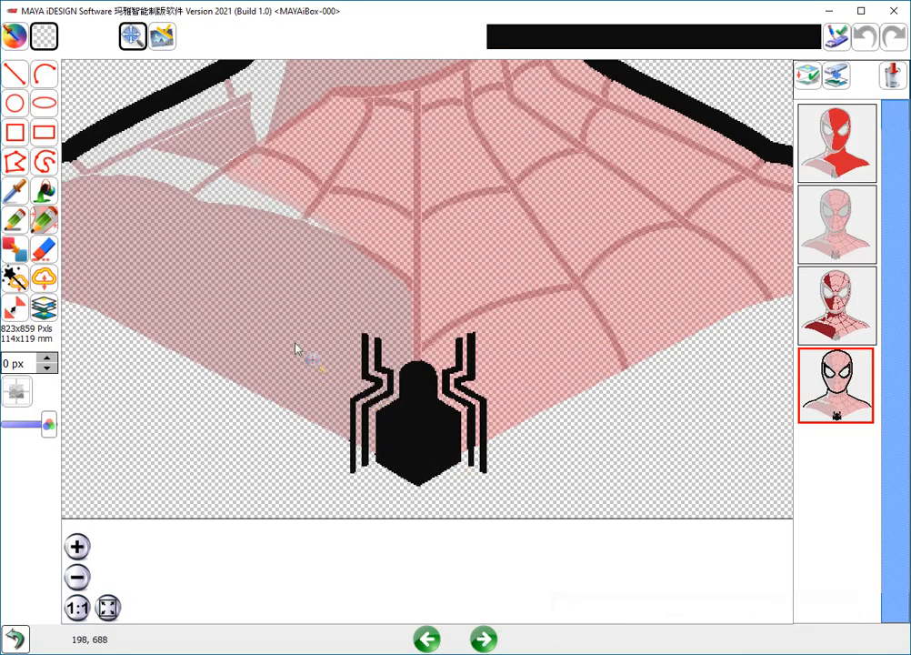
Set up the Polygon tool with a 5 px line width and the black colour sampled from the spider emblem
{"action": "left_click", "coordinate": [16, 162]}
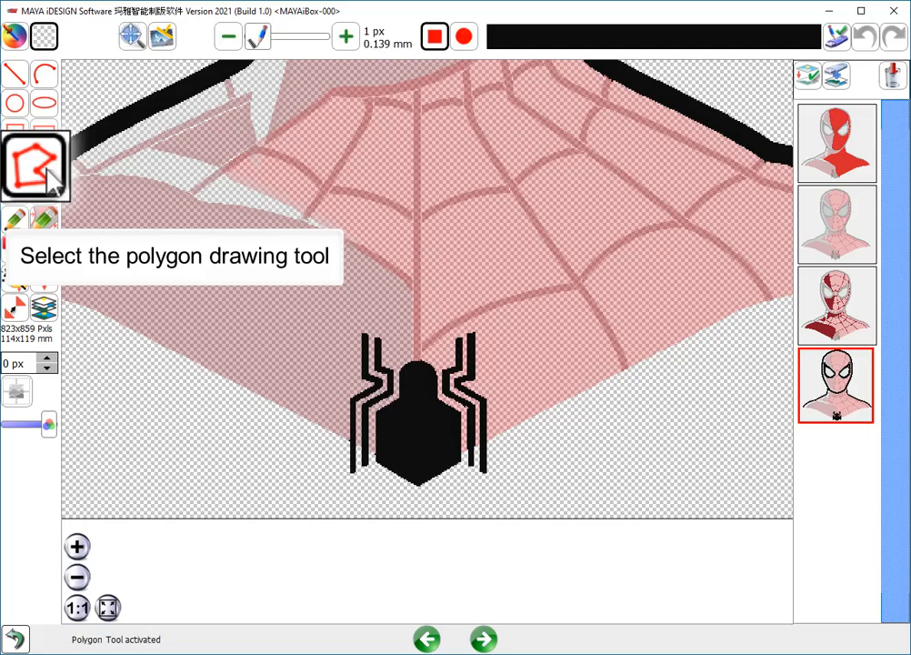
{"action": "left_click_drag", "start_coordinate": [222, 41], "coordinate": [246, 44]}
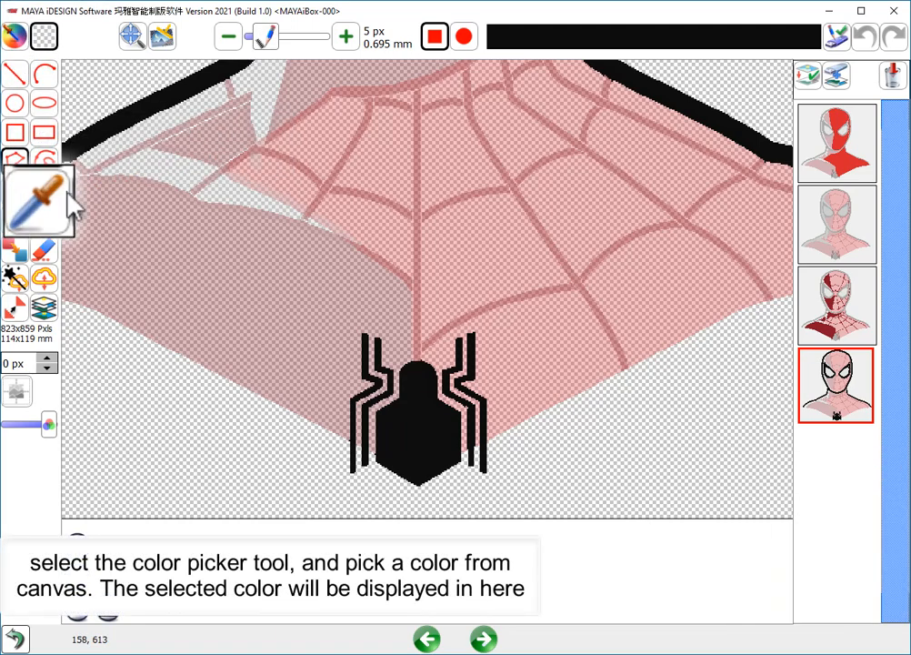
{"action": "left_click", "coordinate": [14, 189]}
{"action": "left_click", "coordinate": [387, 465]}
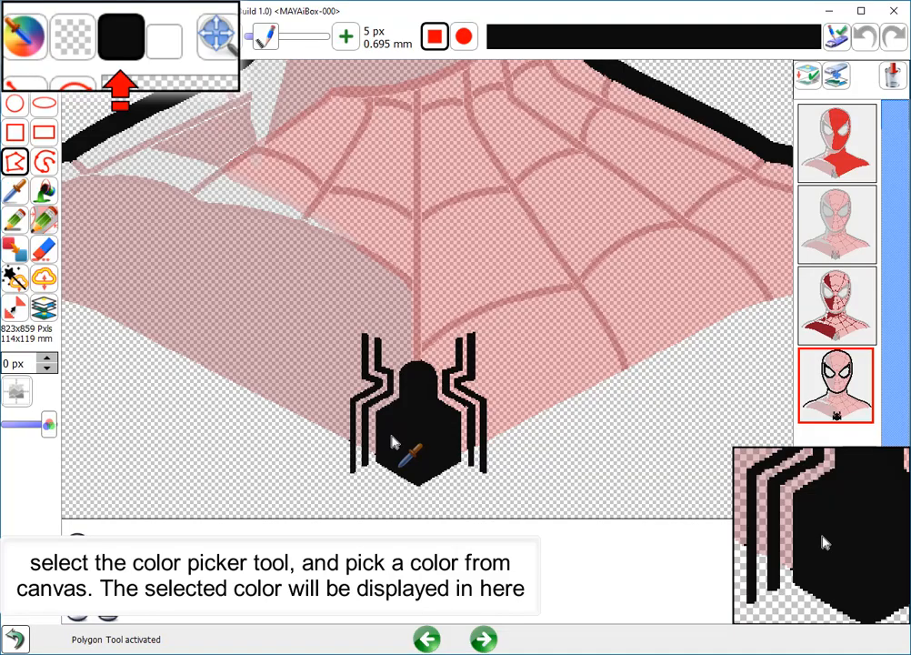
{"action": "scroll", "coordinate": [393, 440], "scroll_direction": "up", "scroll_amount": 1}
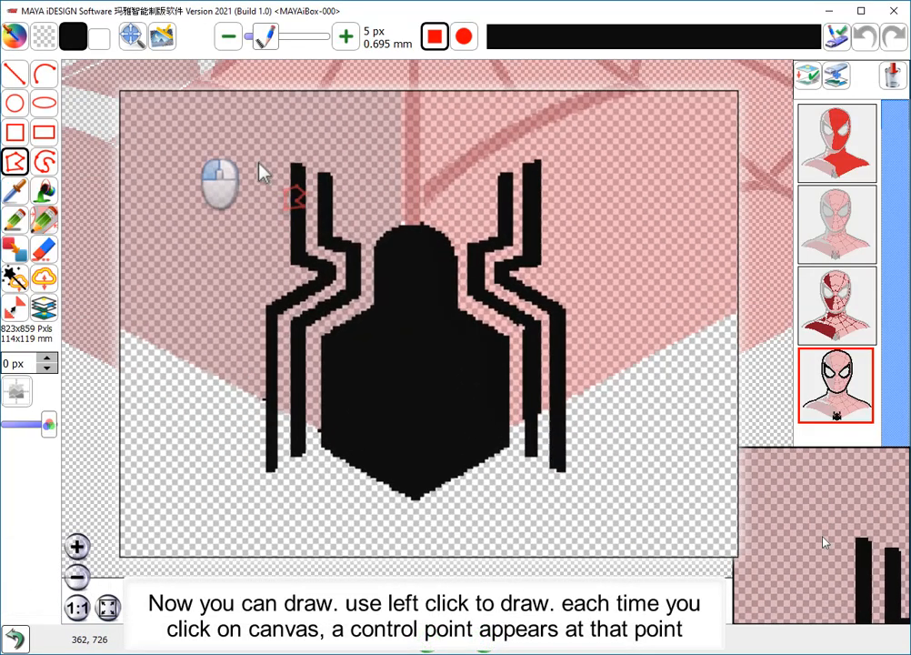
Draw a bent five-point leg beside the spider emblem's outer left leg, following that leg's shape
{"action": "left_click", "coordinate": [255, 162]}
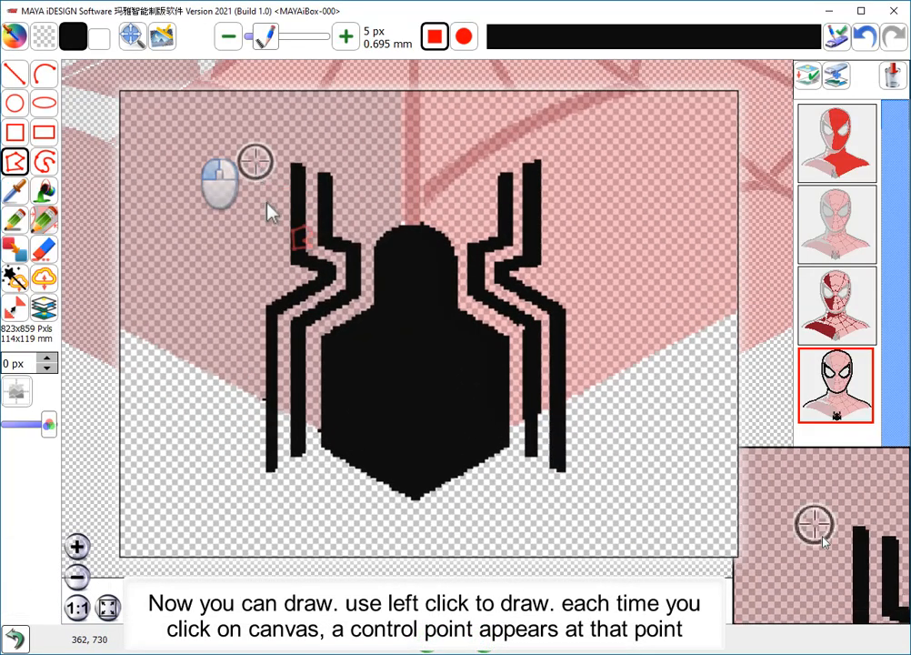
{"action": "left_click", "coordinate": [256, 253]}
{"action": "left_click", "coordinate": [271, 270]}
{"action": "left_click", "coordinate": [237, 294]}
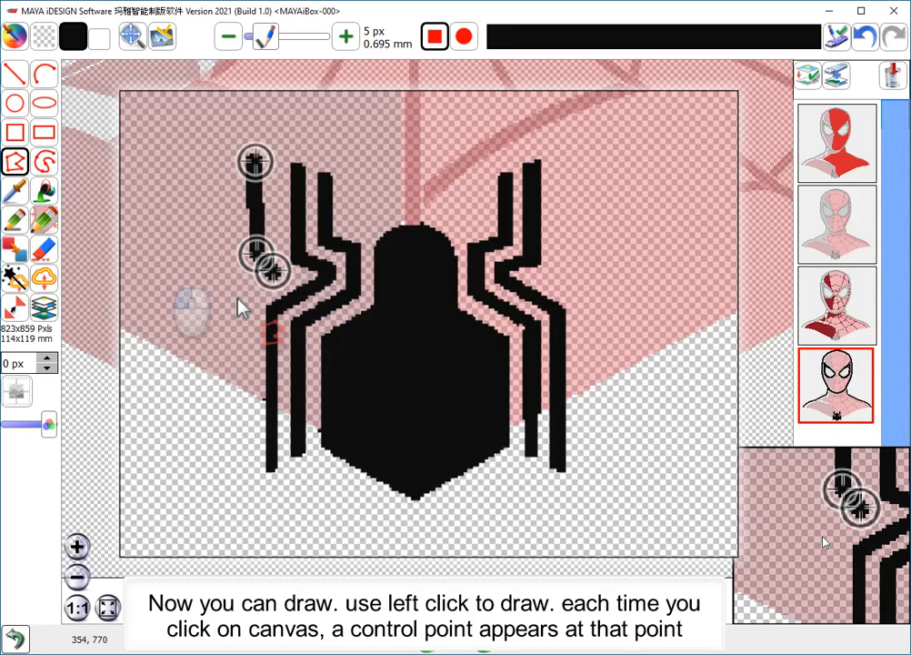
{"action": "left_click", "coordinate": [231, 468]}
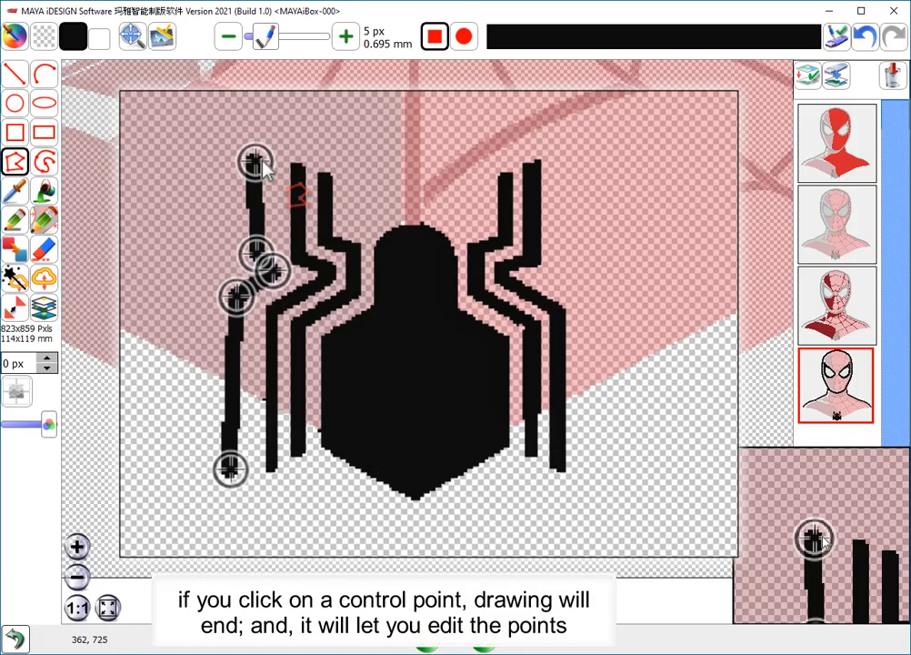
Adjust the new left leg's control points so its upper and lower segments are vertical, and finalize the shape
{"action": "left_click_drag", "start_coordinate": [255, 252], "coordinate": [253, 248]}
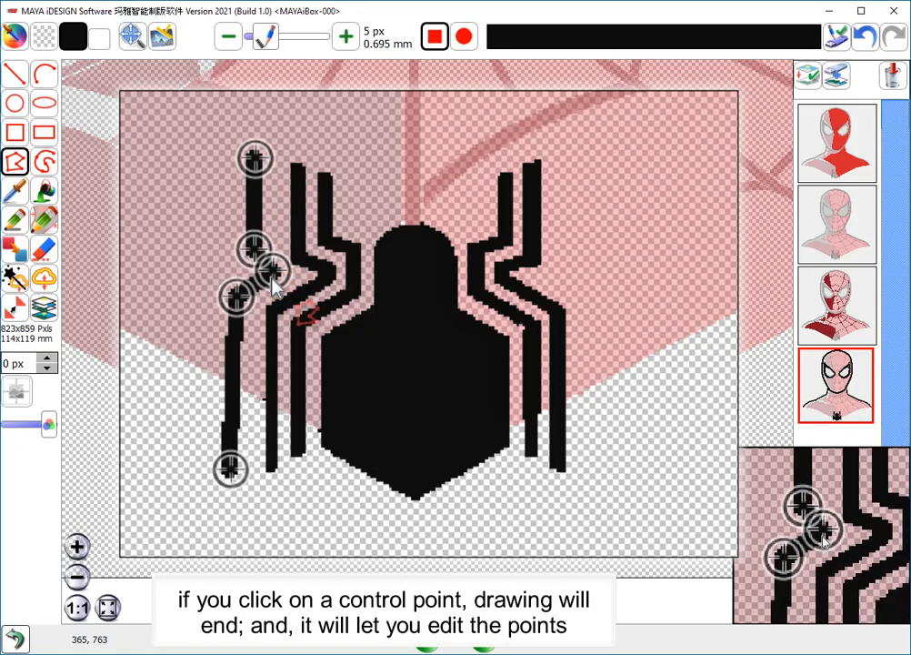
{"action": "left_click_drag", "start_coordinate": [240, 307], "coordinate": [238, 316]}
{"action": "left_click_drag", "start_coordinate": [229, 469], "coordinate": [235, 471]}
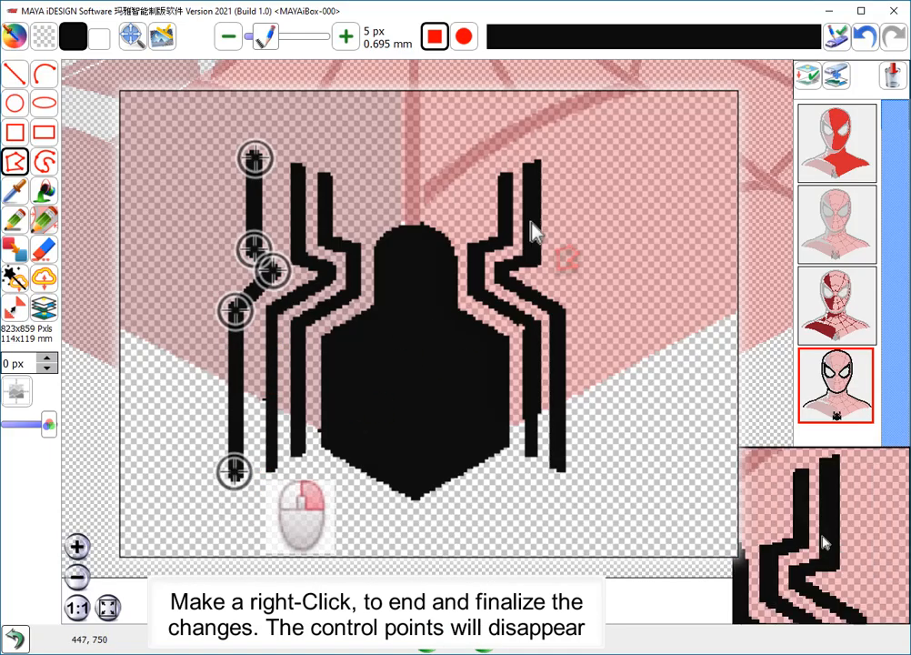
{"action": "right_click", "coordinate": [564, 163]}
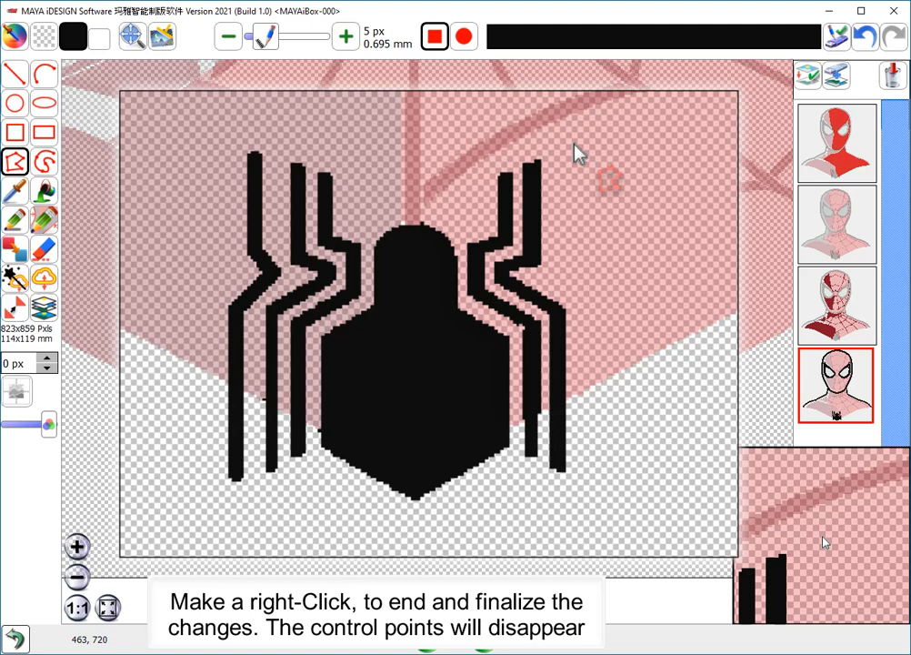
Draw a matching bent five-point leg outside the spider emblem's right legs, straighten its segments and finalize it
{"action": "left_click", "coordinate": [573, 143]}
{"action": "left_click", "coordinate": [569, 252]}
{"action": "left_click", "coordinate": [558, 273]}
{"action": "left_click", "coordinate": [591, 305]}
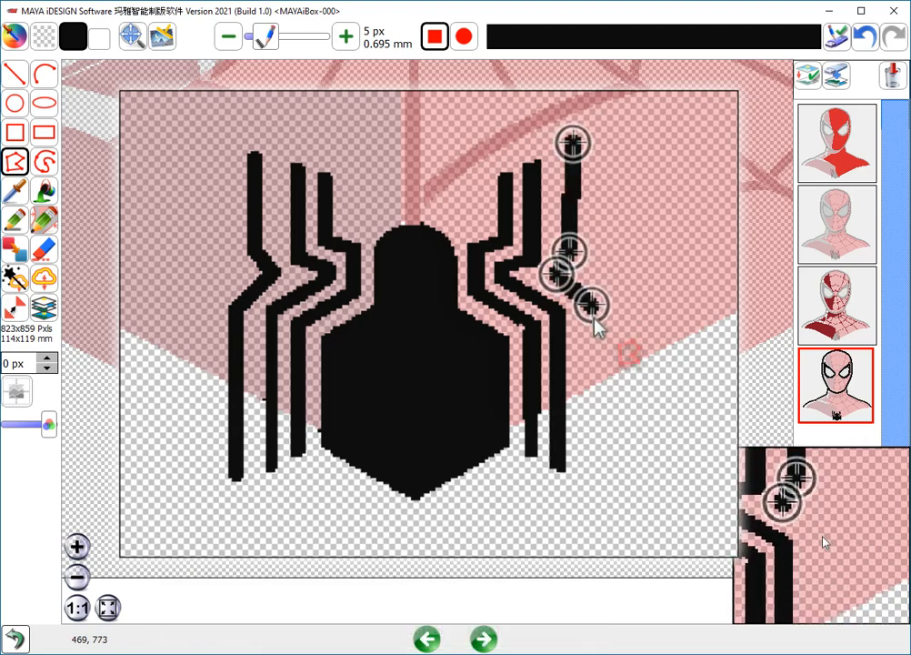
{"action": "left_click", "coordinate": [587, 470]}
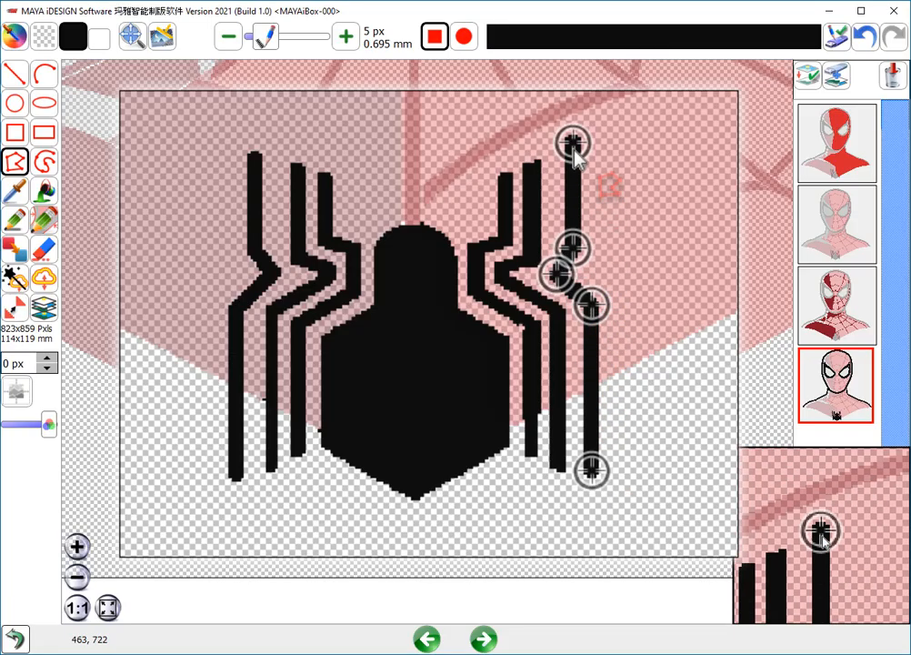
{"action": "left_click_drag", "start_coordinate": [575, 147], "coordinate": [575, 156]}
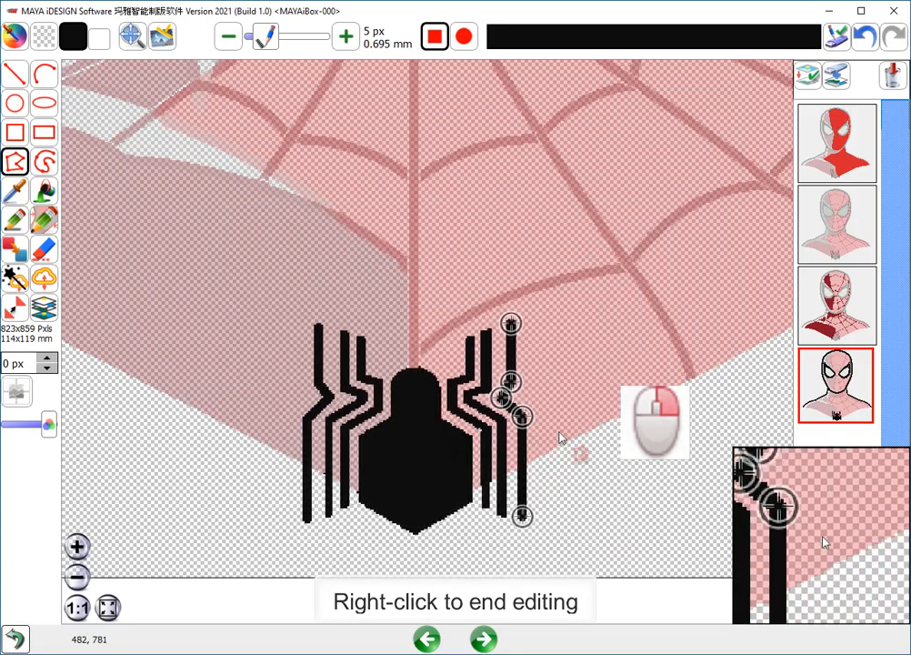
{"action": "right_click", "coordinate": [561, 438]}
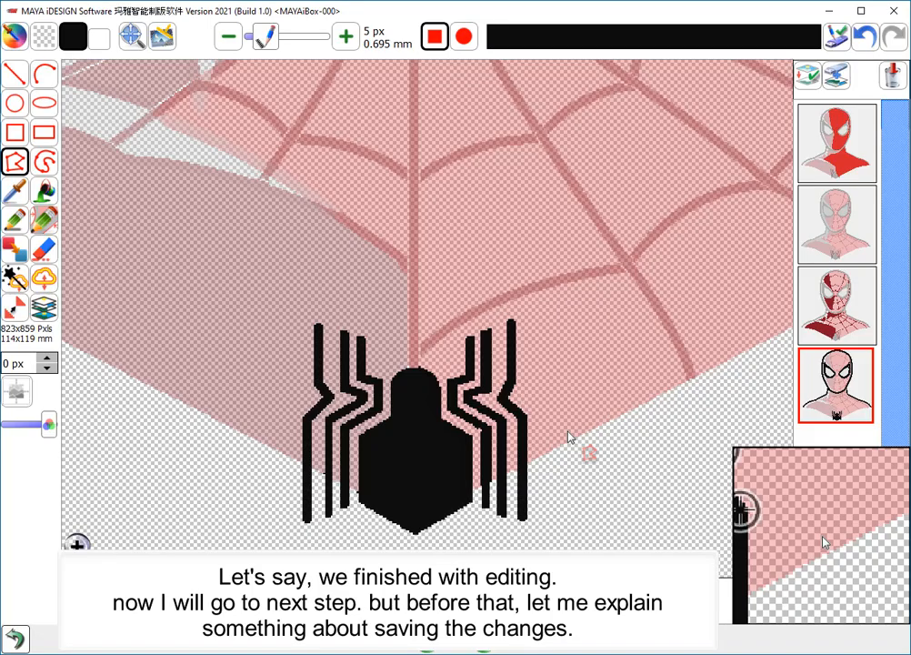
Proceed with the existing tatami and satin parameters and enable the Satin Edge Running and Tatami edge running underlays
{"action": "scroll", "coordinate": [568, 438], "scroll_direction": "down", "scroll_amount": 4}
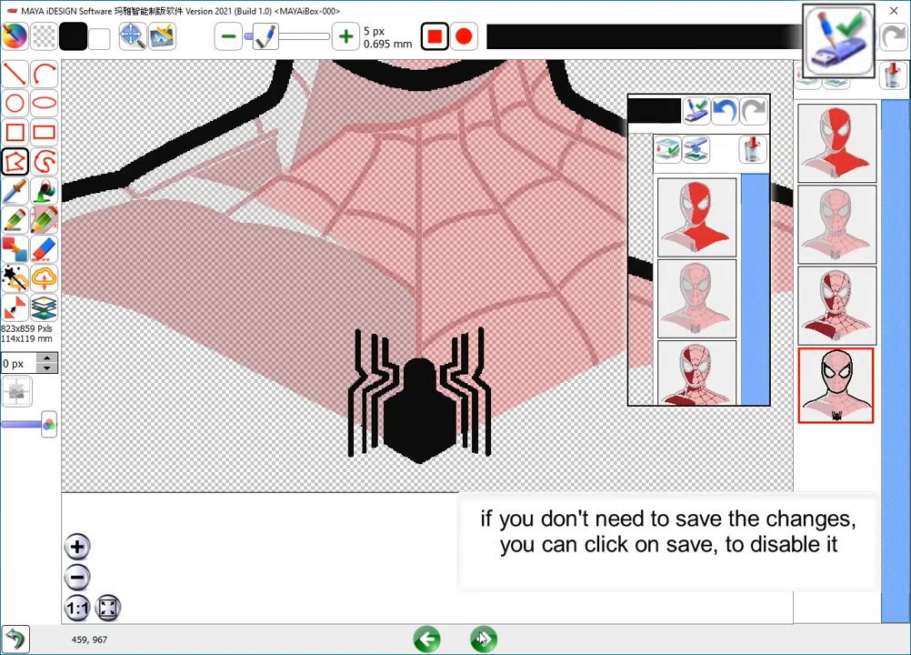
{"action": "left_click", "coordinate": [706, 120]}
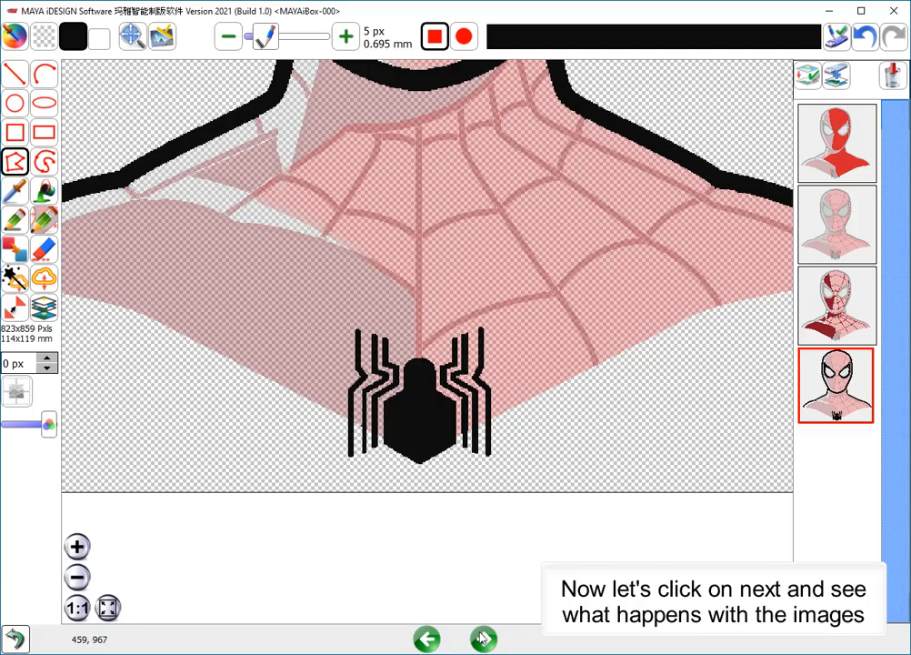
{"action": "left_click", "coordinate": [483, 640]}
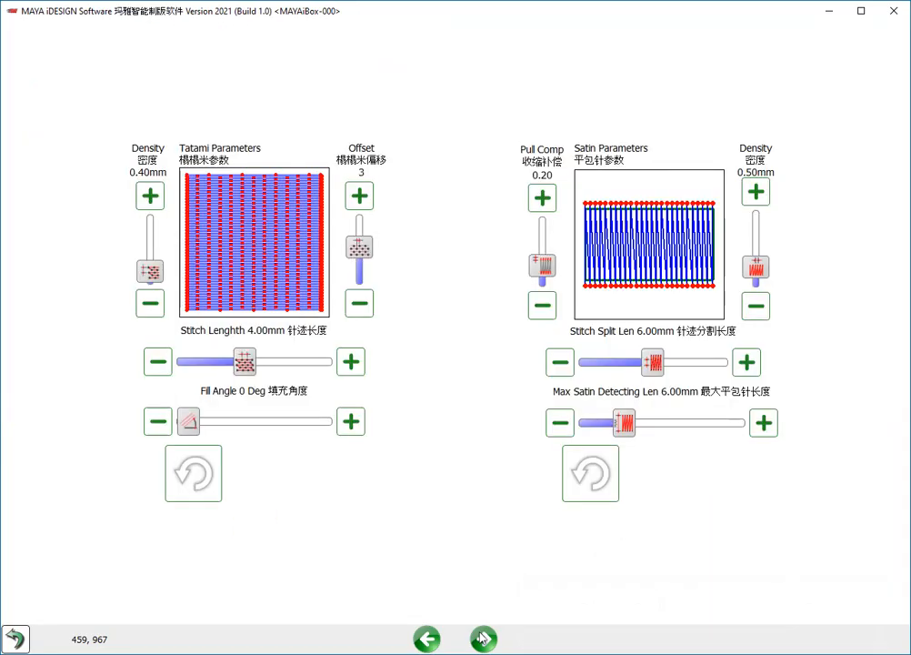
{"action": "left_click", "coordinate": [483, 640]}
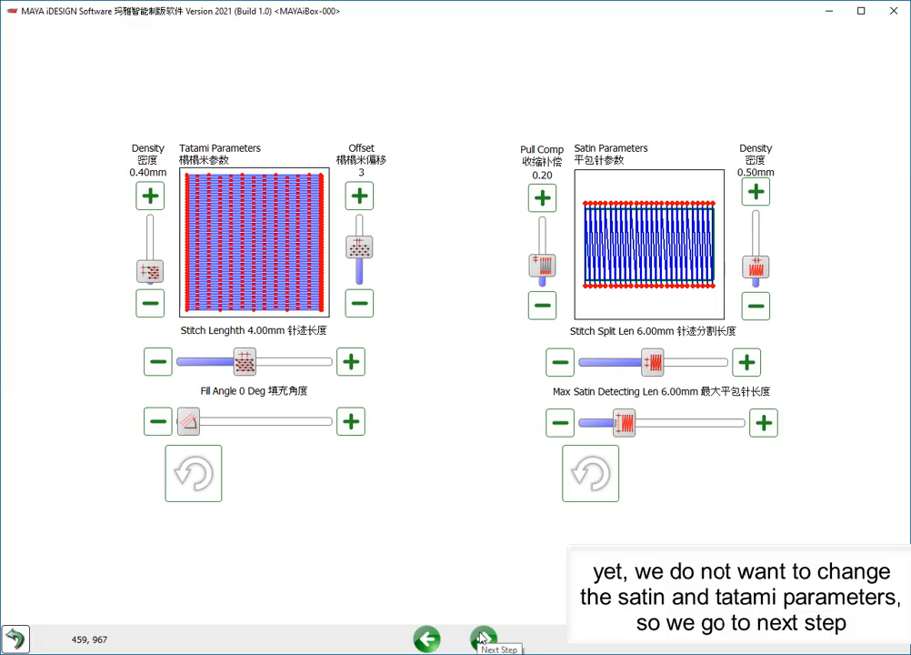
{"action": "left_click", "coordinate": [483, 639]}
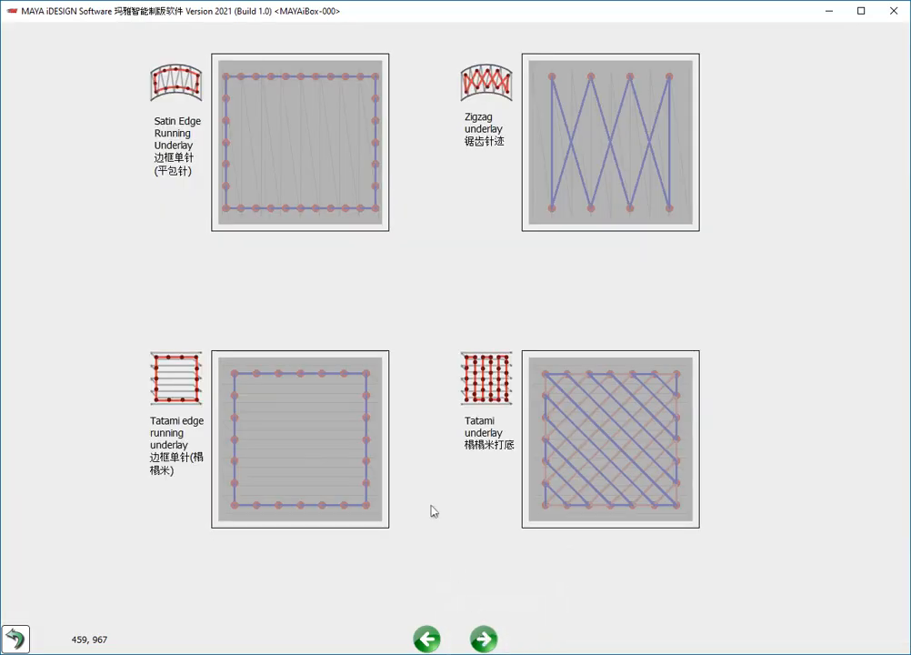
{"action": "left_click", "coordinate": [345, 204]}
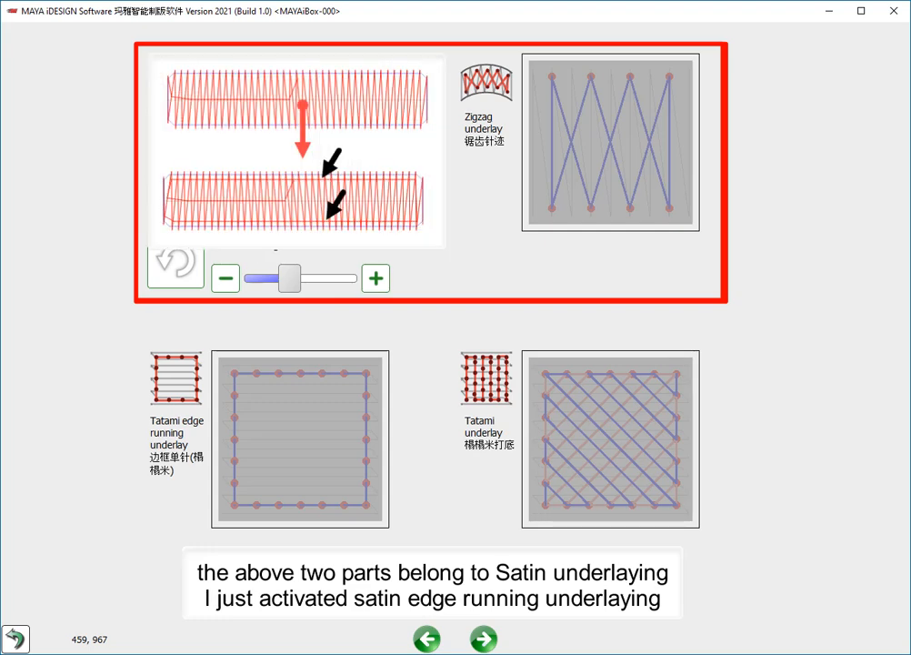
{"action": "left_click", "coordinate": [333, 417]}
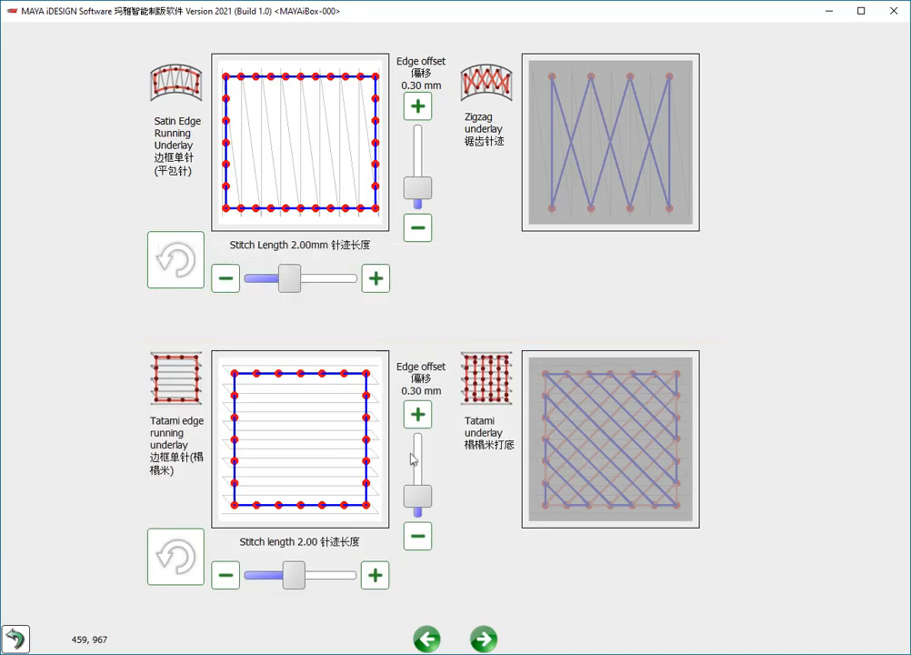
Enable the Zigzag underlay and the Tatami underlay in turn, switching each one off again
{"action": "left_click", "coordinate": [594, 203]}
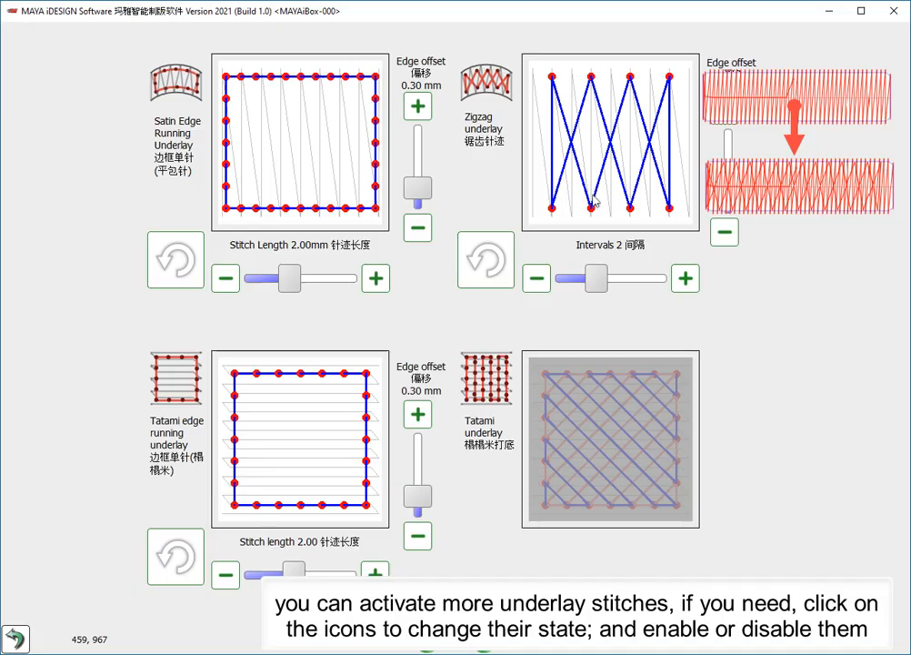
{"action": "left_click", "coordinate": [594, 202]}
{"action": "left_click", "coordinate": [584, 406]}
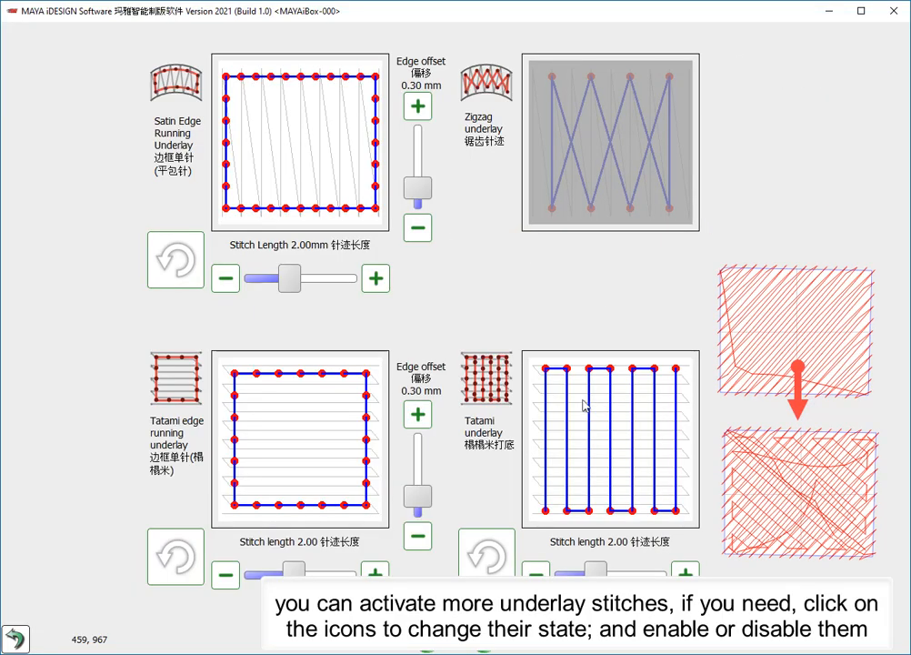
{"action": "left_click", "coordinate": [584, 406]}
{"action": "left_click", "coordinate": [584, 402]}
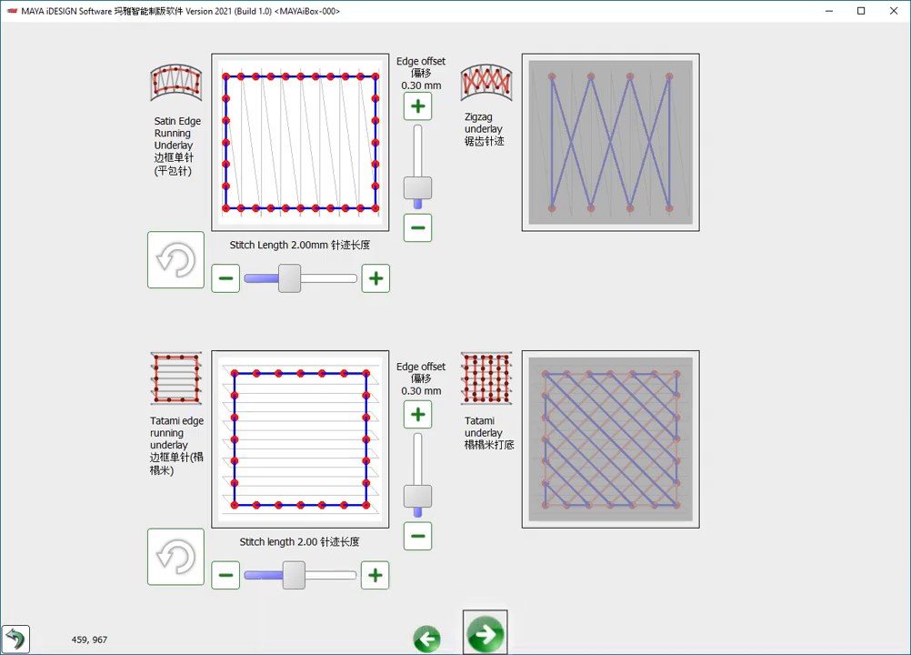
Generate the new embroidery design from the edited layers, delete the old smaller design and deselect everything
{"action": "left_click", "coordinate": [487, 638]}
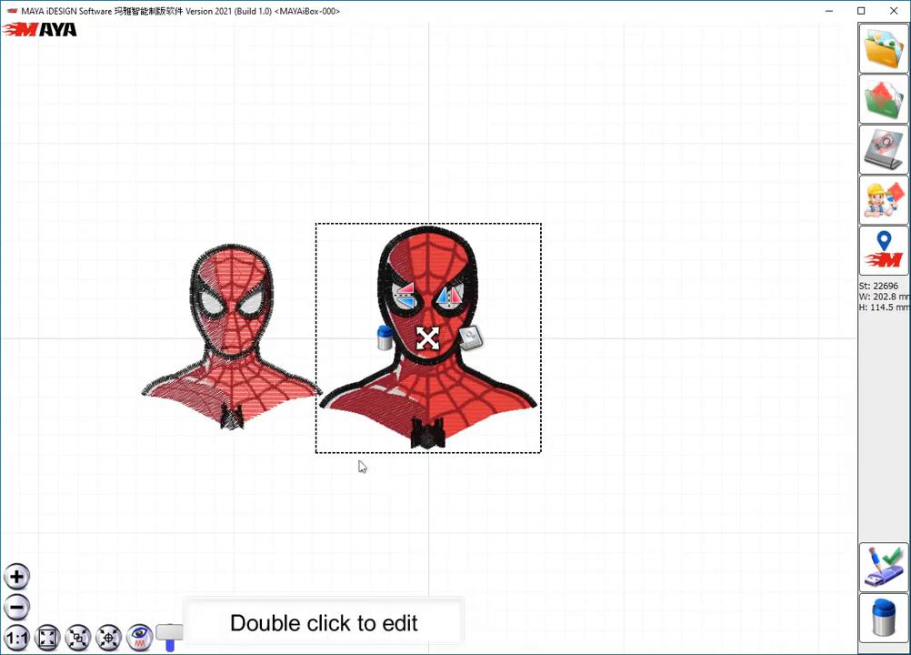
{"action": "left_click", "coordinate": [244, 356]}
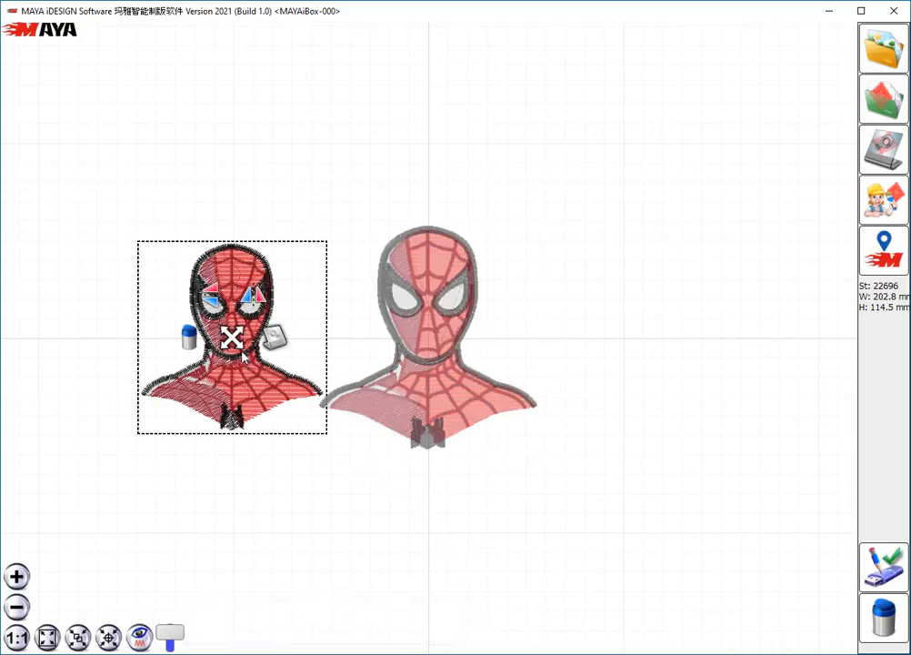
{"action": "left_click", "coordinate": [189, 337]}
{"action": "left_click", "coordinate": [546, 404]}
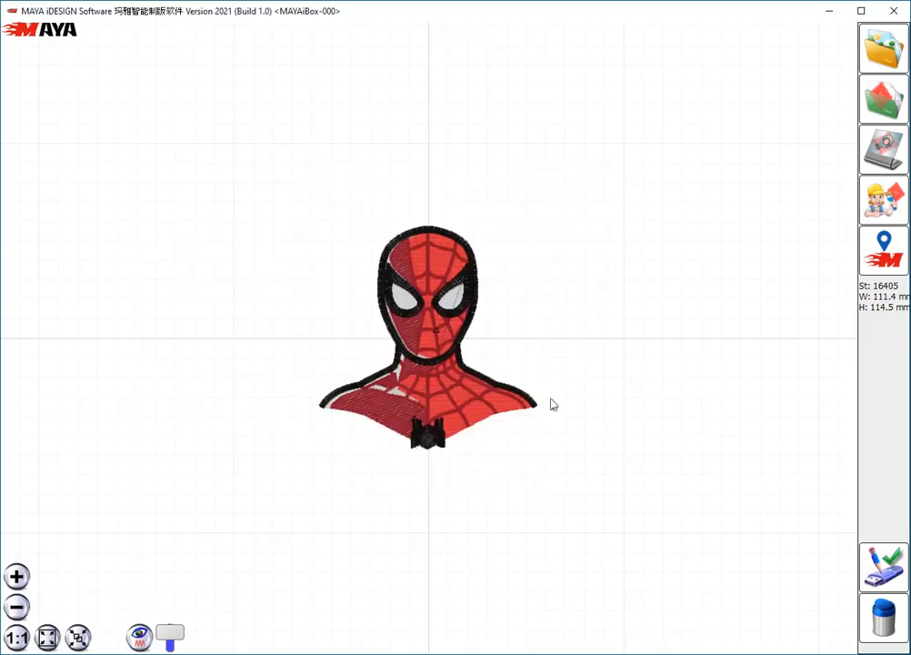
Play through the design's stitching sequence up to the last stitch and return to the main workspace
{"action": "left_click", "coordinate": [78, 636]}
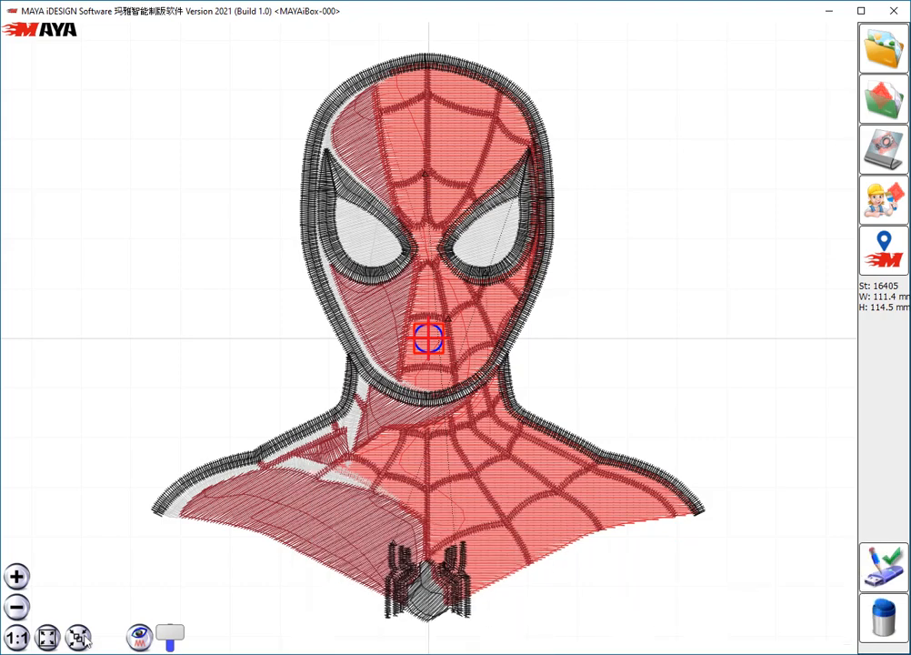
{"action": "left_click", "coordinate": [884, 147]}
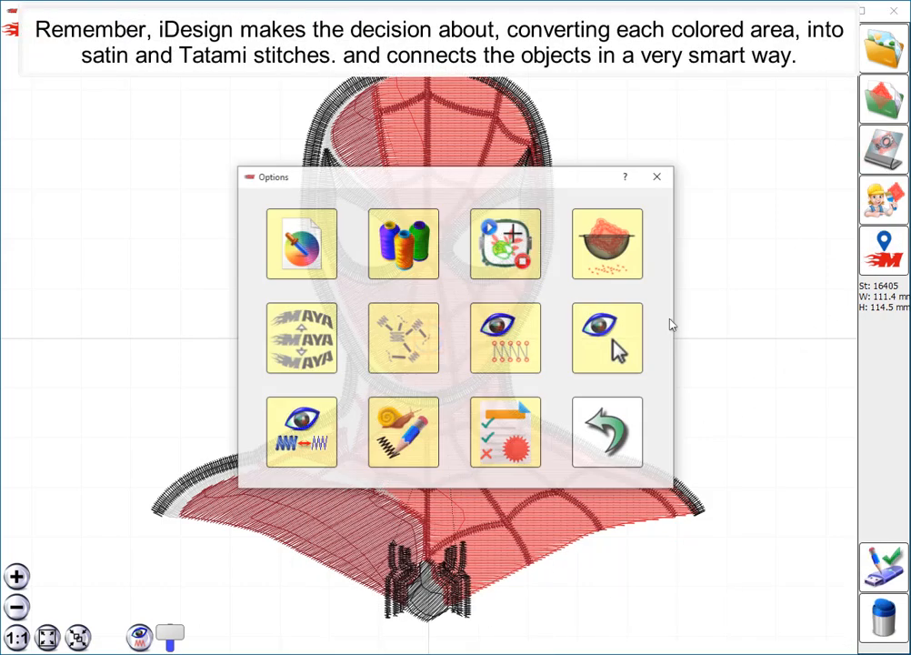
{"action": "left_click", "coordinate": [611, 344]}
{"action": "left_click_drag", "start_coordinate": [211, 634], "coordinate": [405, 633]}
{"action": "left_click_drag", "start_coordinate": [422, 623], "coordinate": [728, 599]}
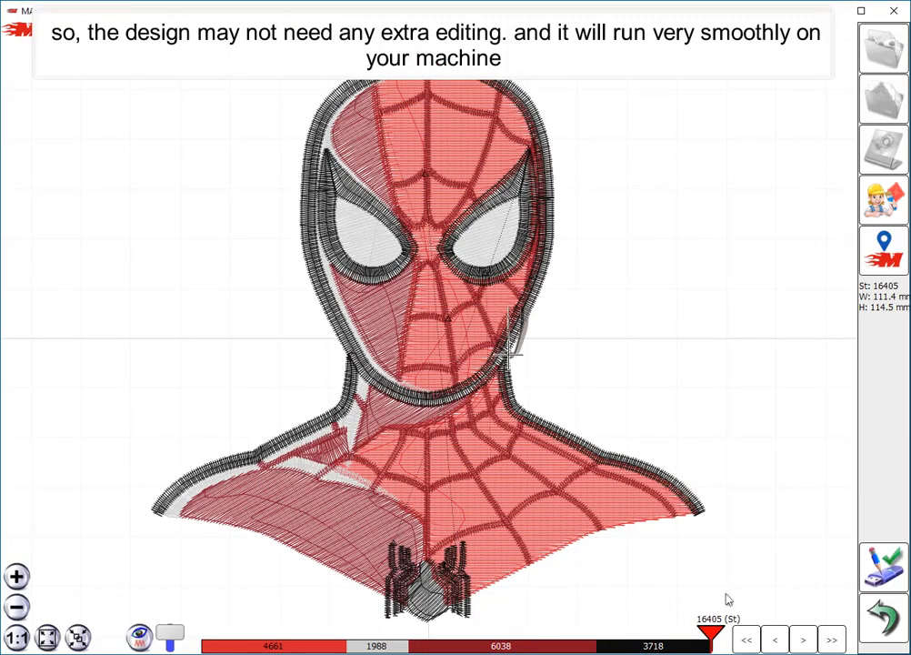
{"action": "left_click", "coordinate": [894, 629]}
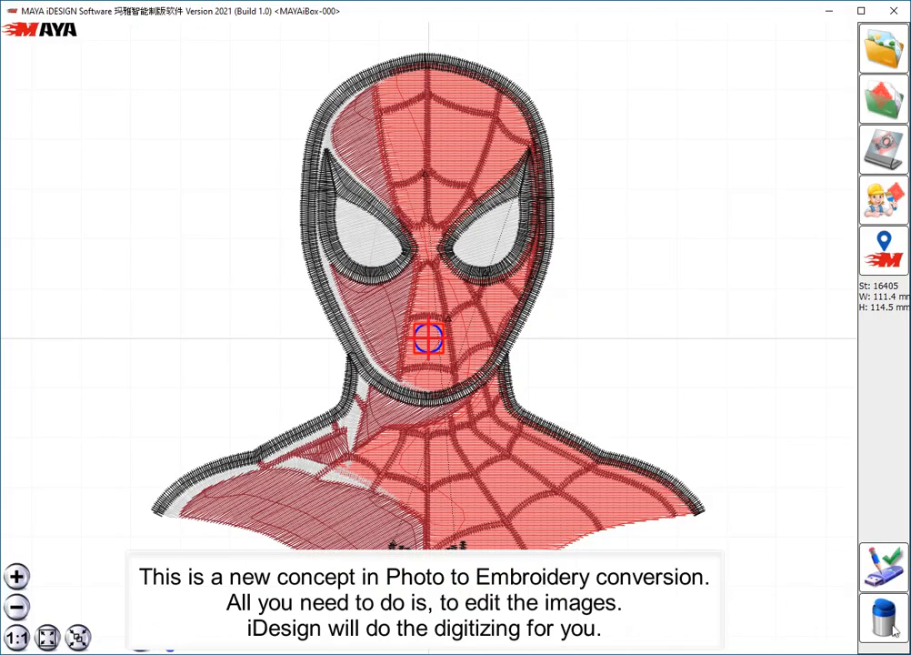